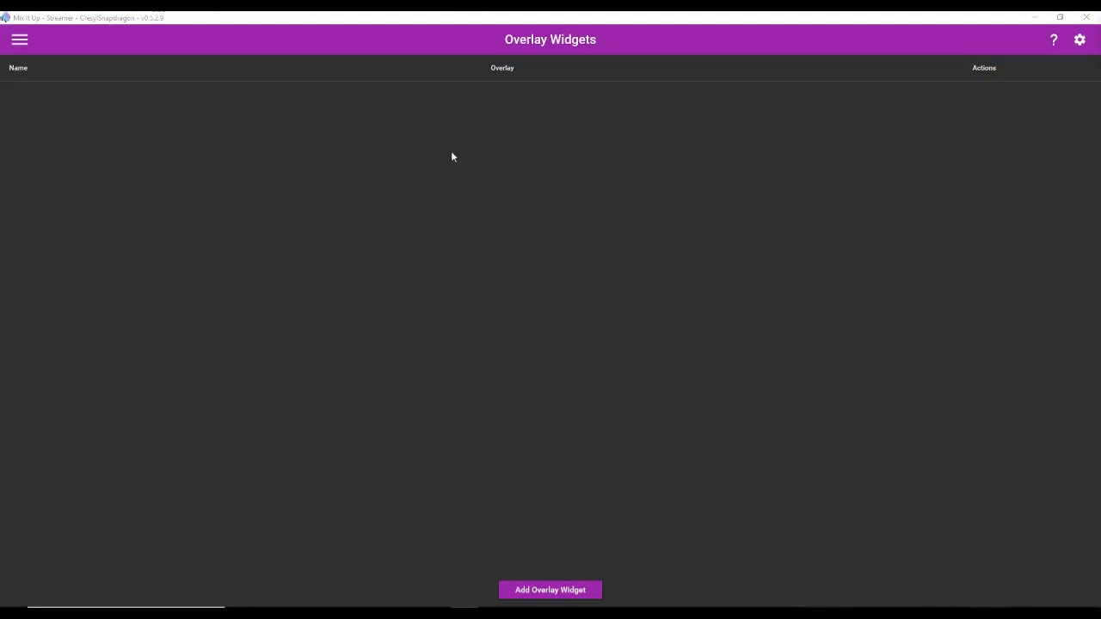
# Check the Overlay connection settings in Services and return to the Overlay Widgets page
pyautogui.click(20, 40)
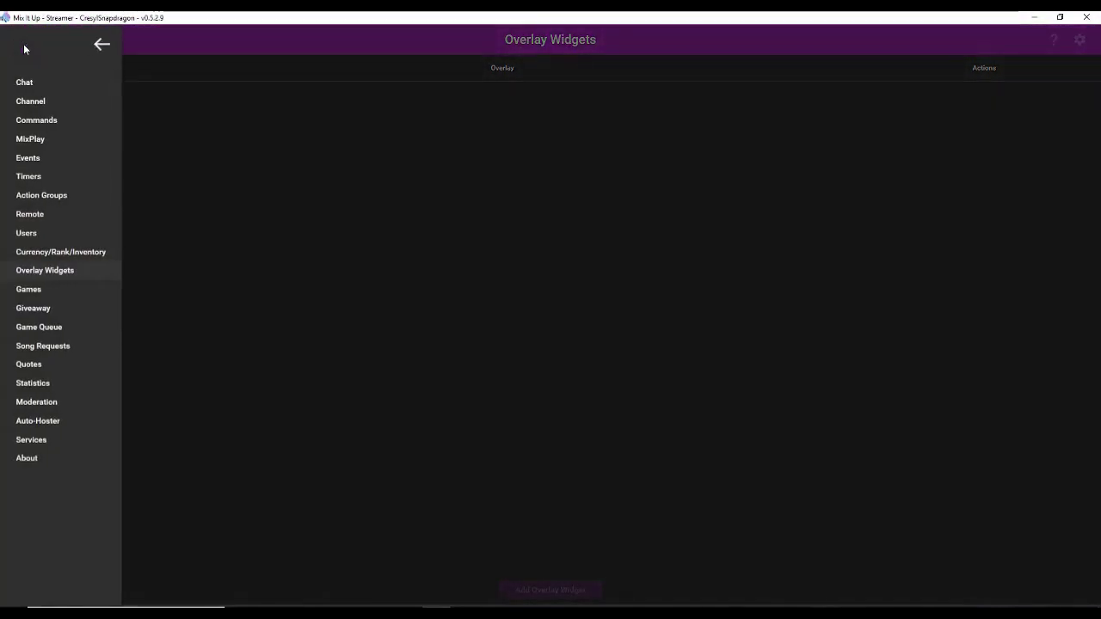
pyautogui.click(41, 438)
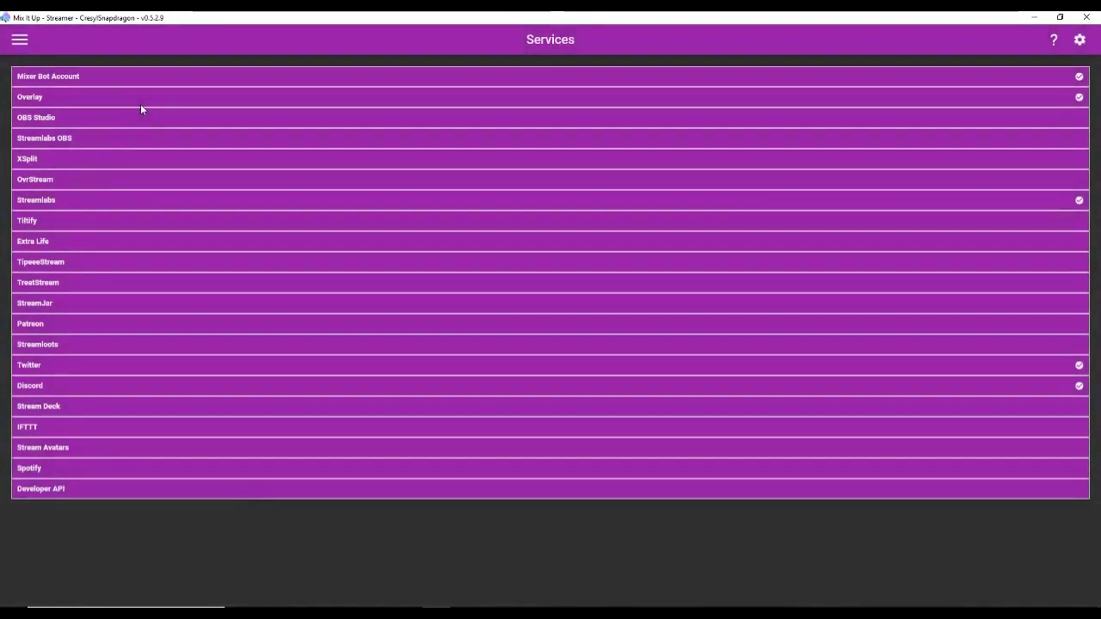
pyautogui.click(150, 97)
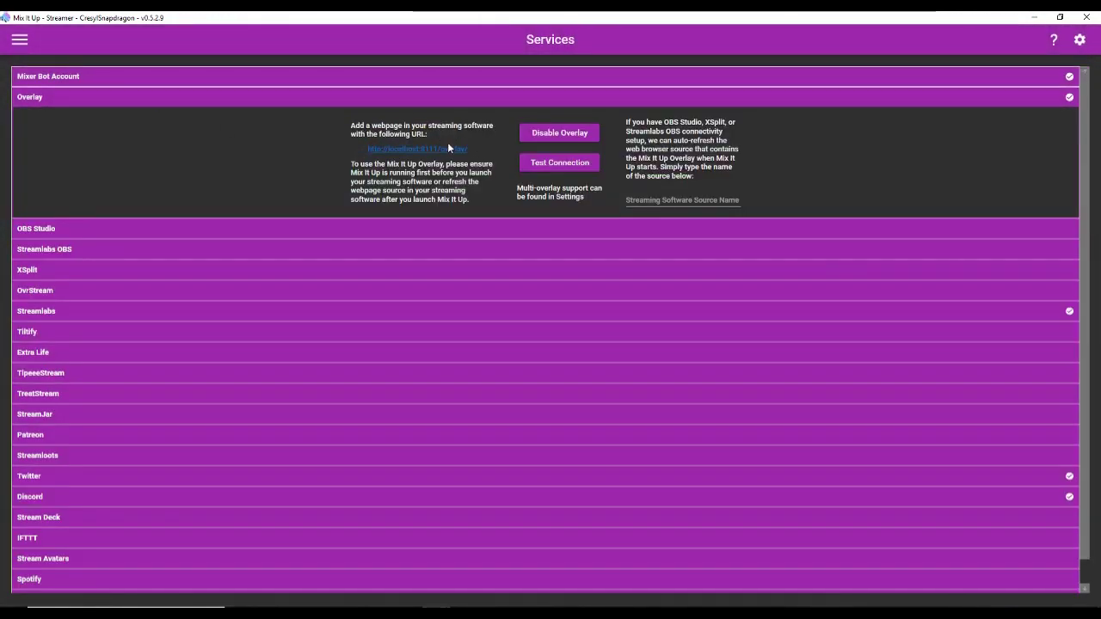
pyautogui.click(21, 41)
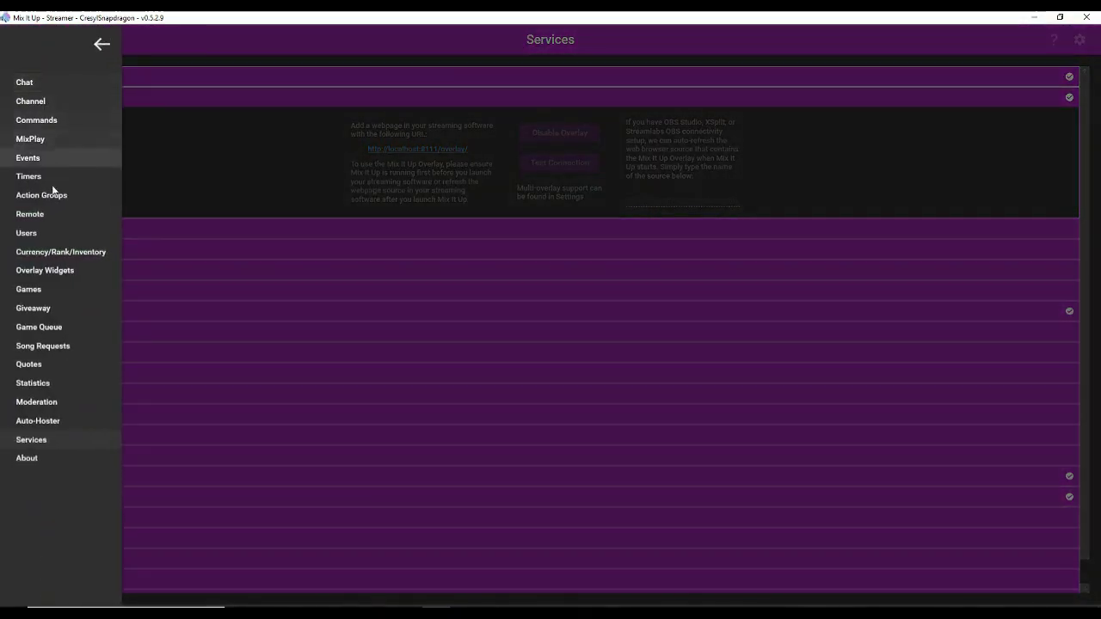
pyautogui.click(49, 272)
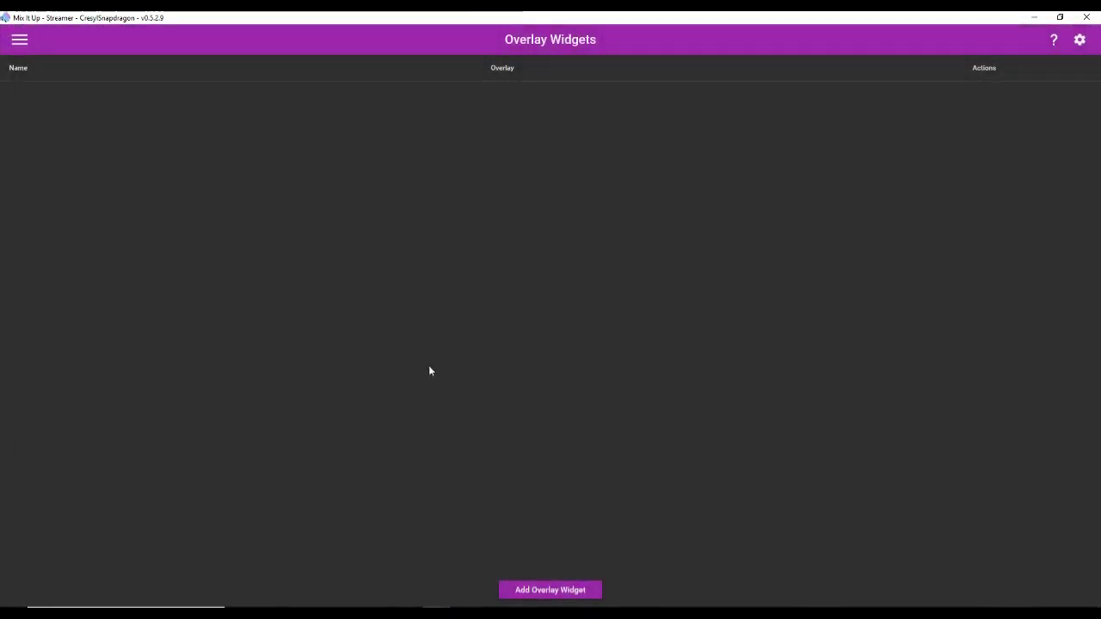
# Start a new overlay widget of the Event List type and continue to its settings
pyautogui.click(560, 590)
pyautogui.click(560, 240)
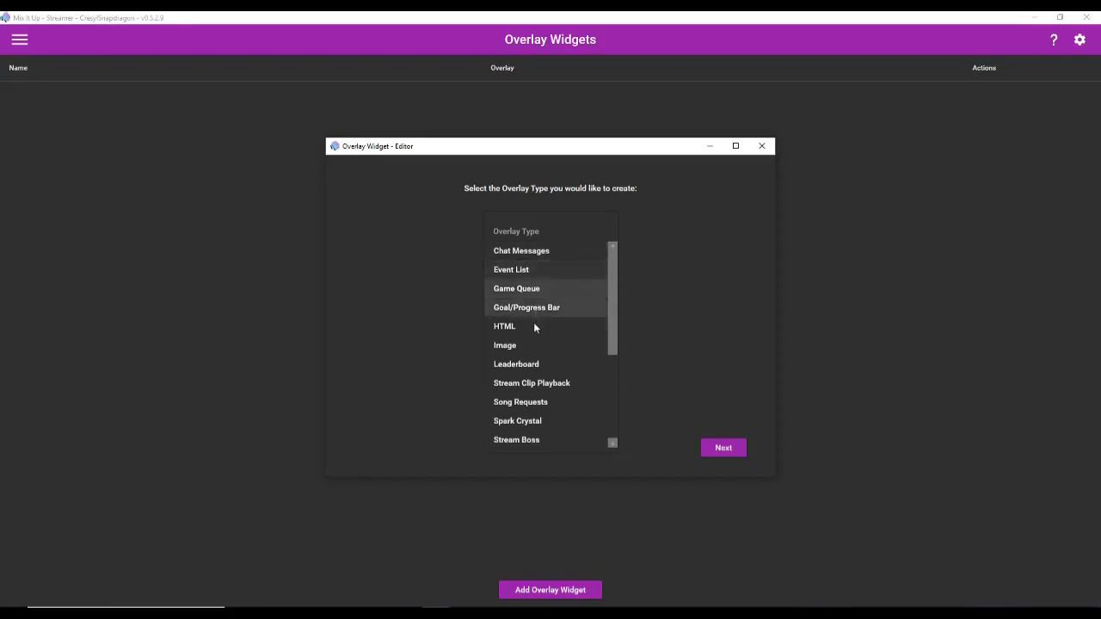
pyautogui.scroll(-1, 551, 362)
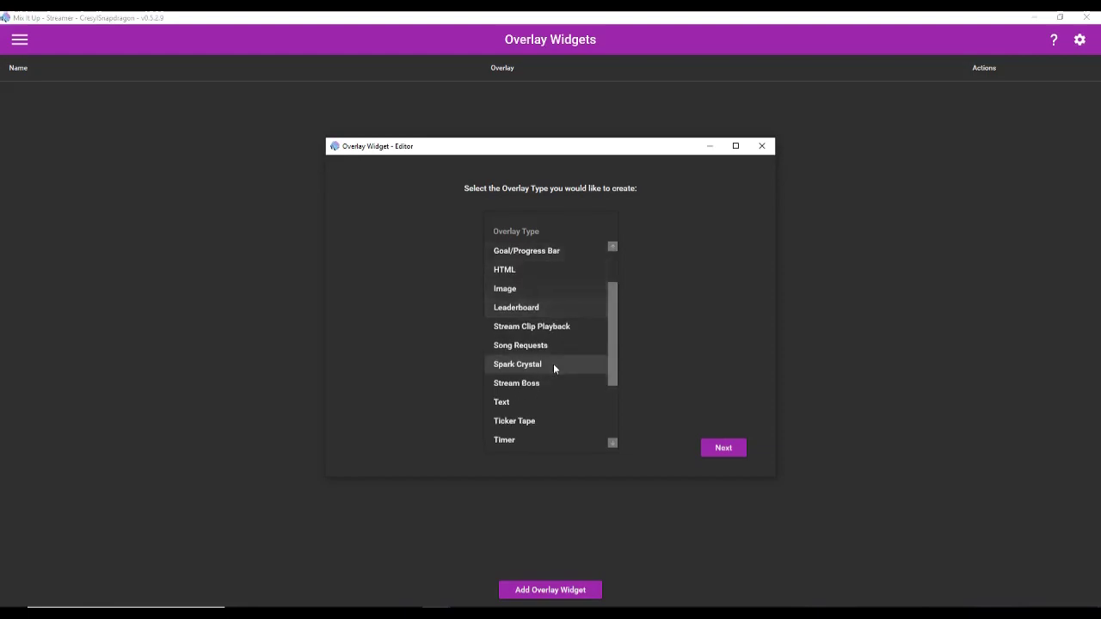
pyautogui.scroll(-1, 546, 370)
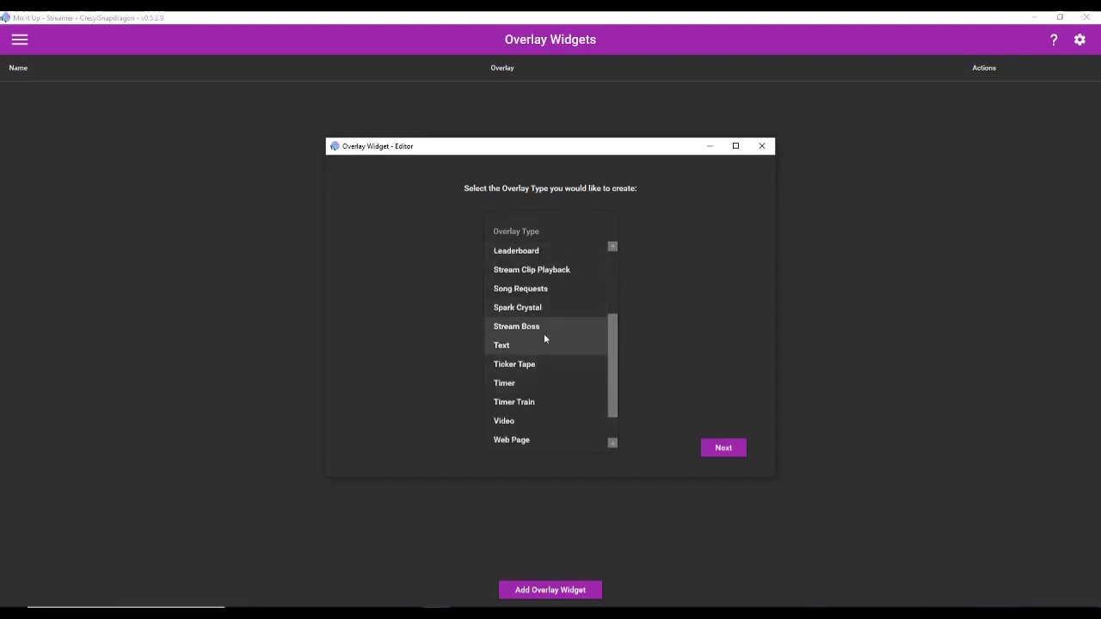
pyautogui.scroll(-1, 549, 329)
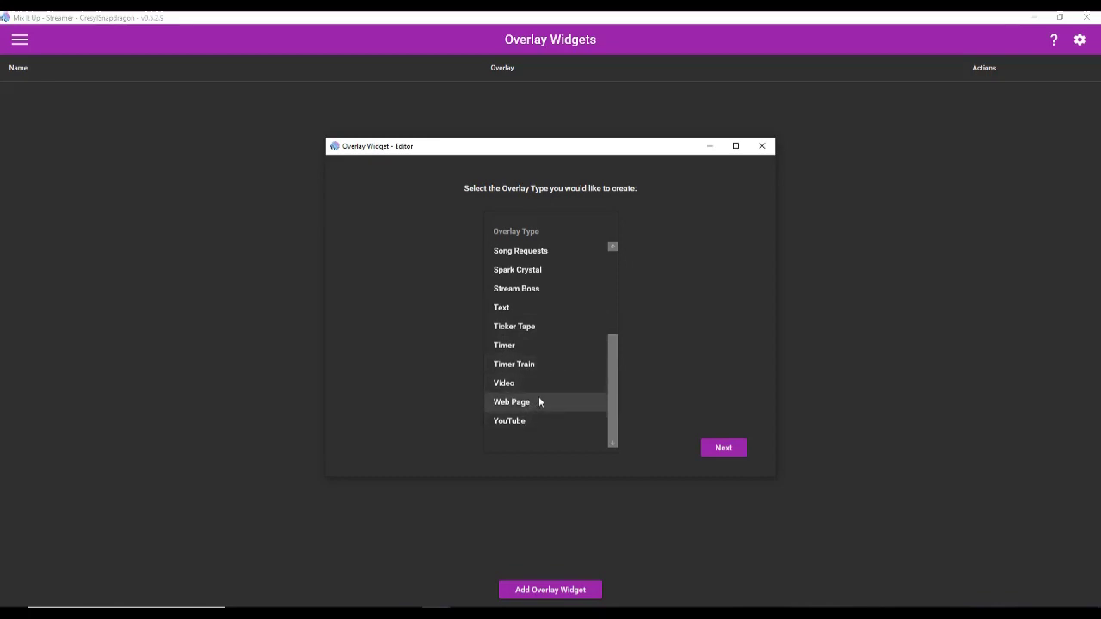
pyautogui.scroll(3, 538, 396)
pyautogui.click(515, 269)
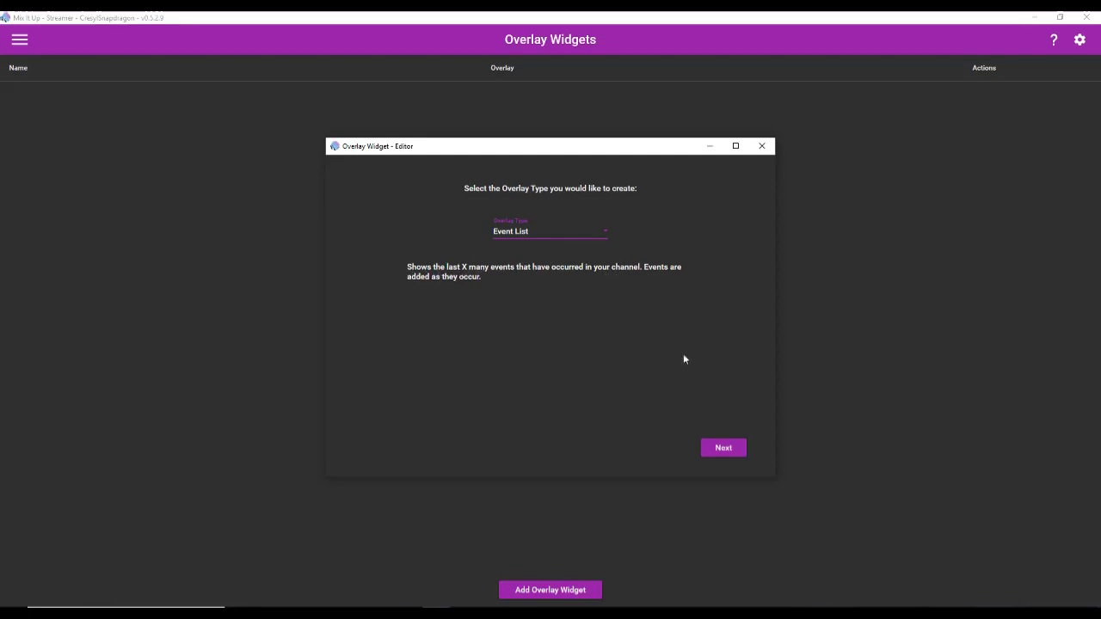
pyautogui.click(725, 449)
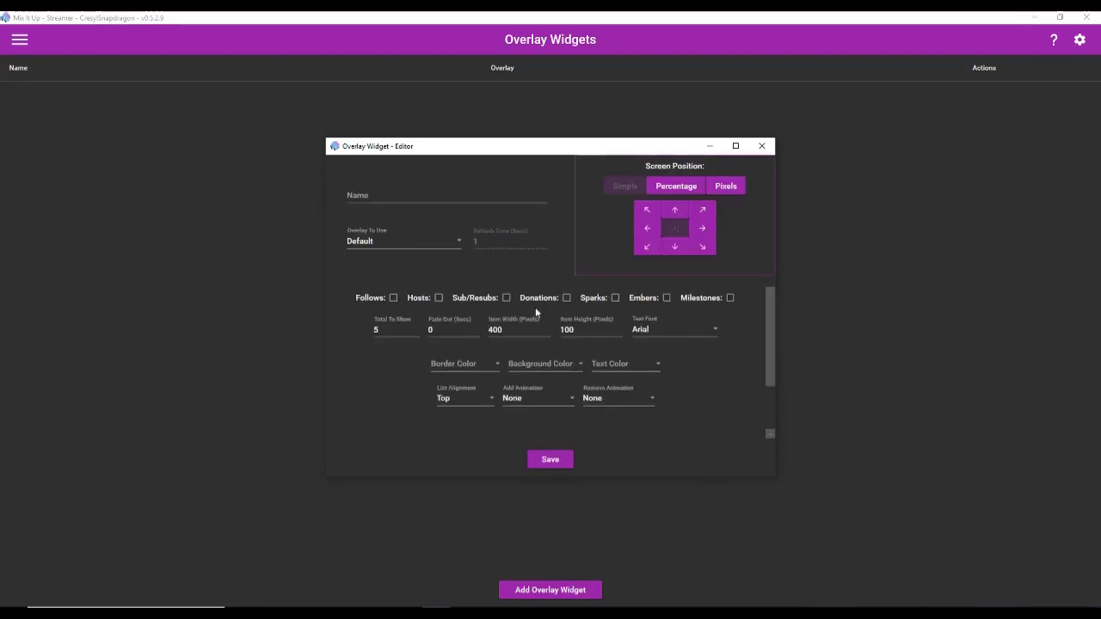
# Name the widget Event List with percentage screen positioning, and enable Follows, Hosts, Donations and Sparks events
pyautogui.click(388, 200)
pyautogui.write('Event List')
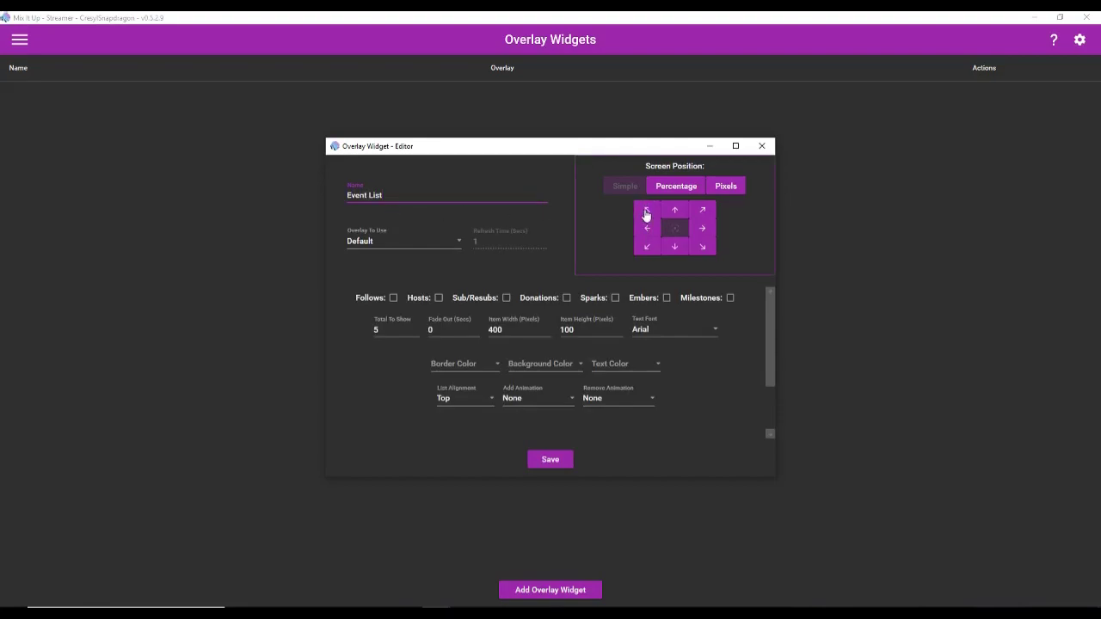
pyautogui.click(677, 186)
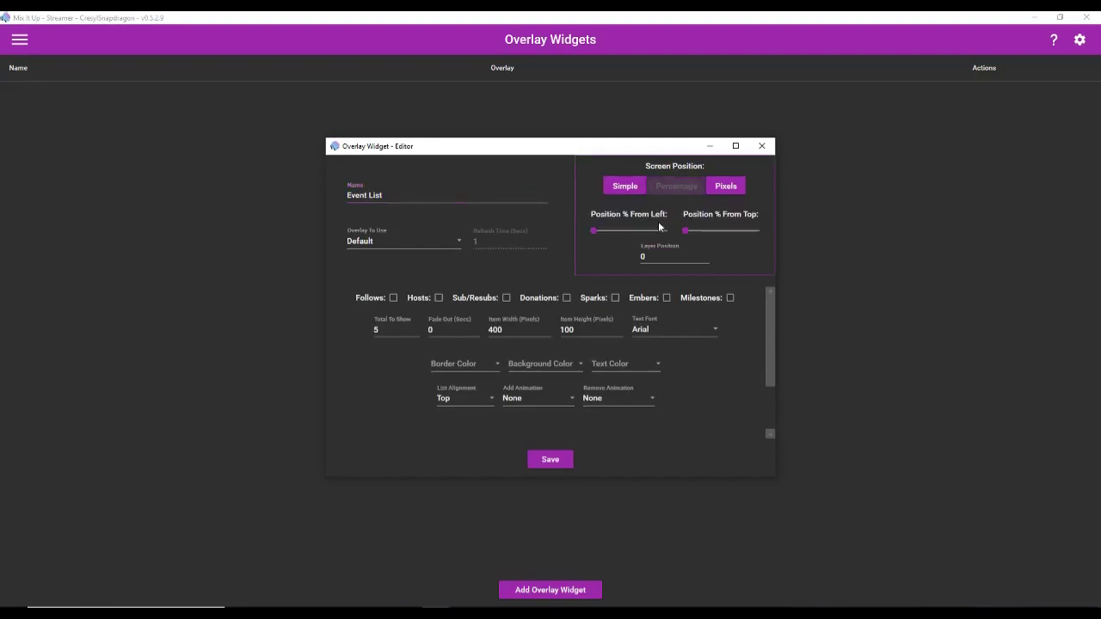
pyautogui.click(595, 231)
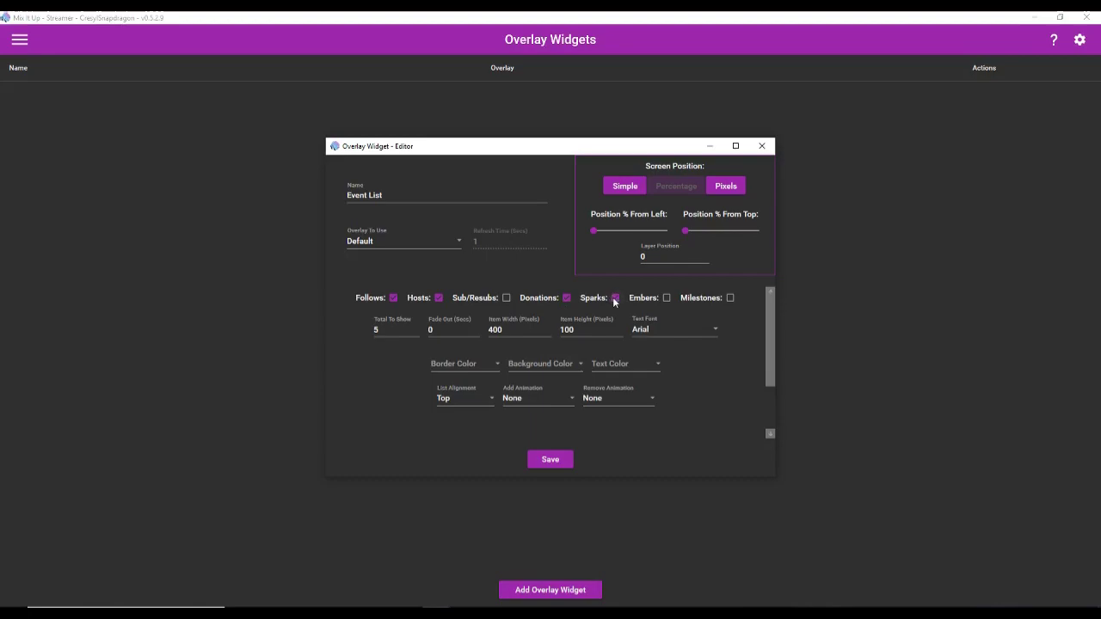
# Set the event list's item height to 75 pixels and item width to 300 pixels
pyautogui.click(394, 329)
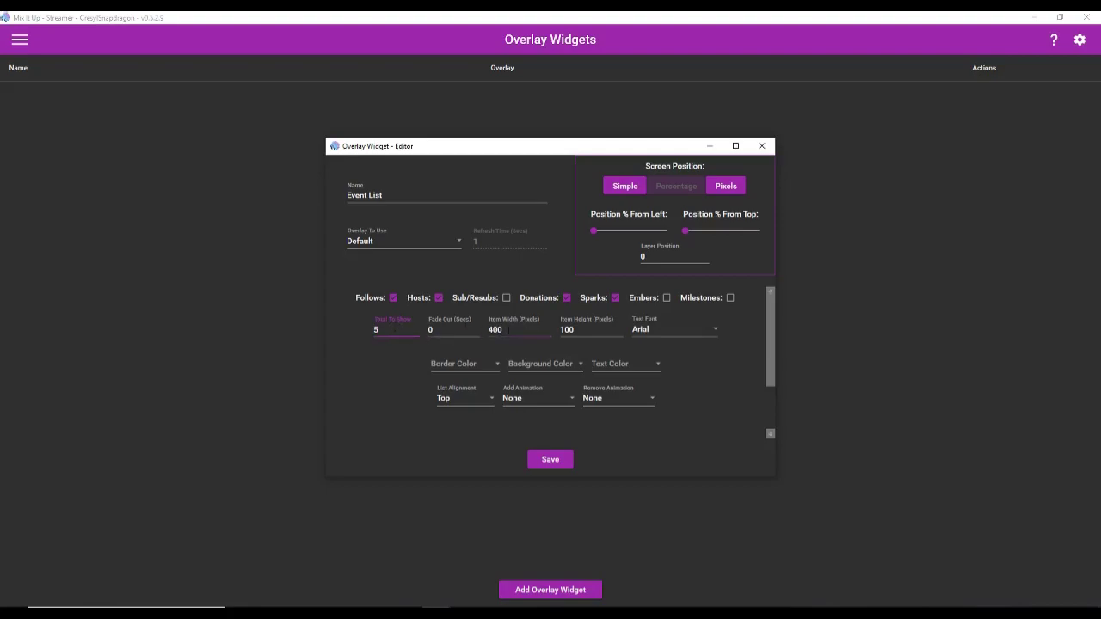
pyautogui.click(585, 330)
pyautogui.write('75')
pyautogui.click(532, 331)
pyautogui.write('399')
pyautogui.press('BackSpace')
pyautogui.press('BackSpace')
# Set the event list's text font to Pokemon Solid
pyautogui.click(697, 337)
pyautogui.click(666, 328)
pyautogui.write('Pokemon S')
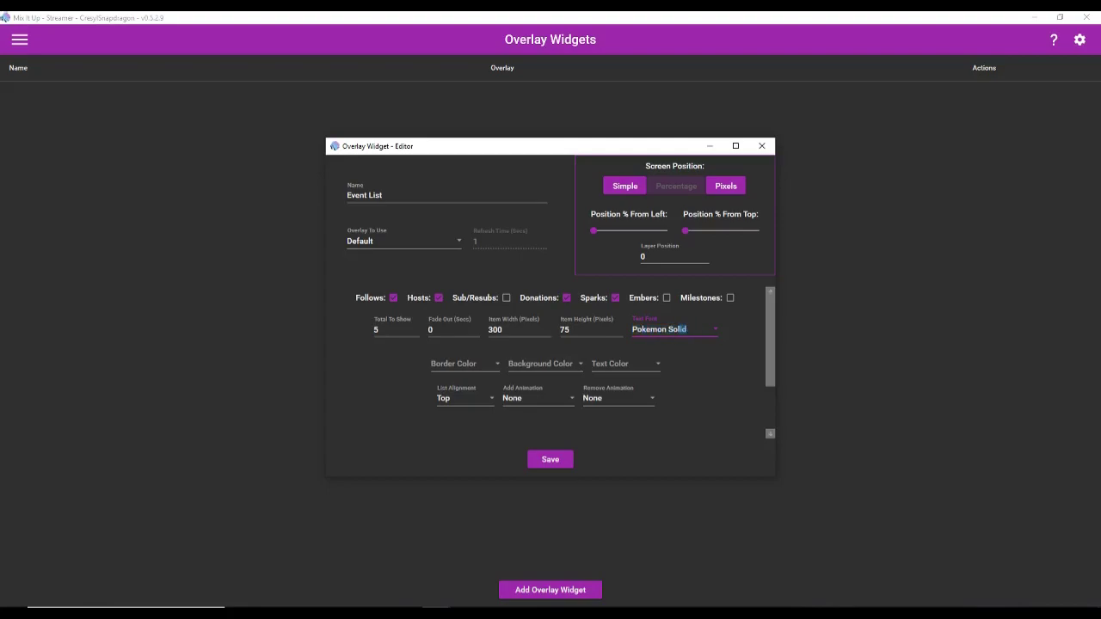
pyautogui.write('o')
# Color the event list with an Amber border, Deep Purple background and White text
pyautogui.click(479, 363)
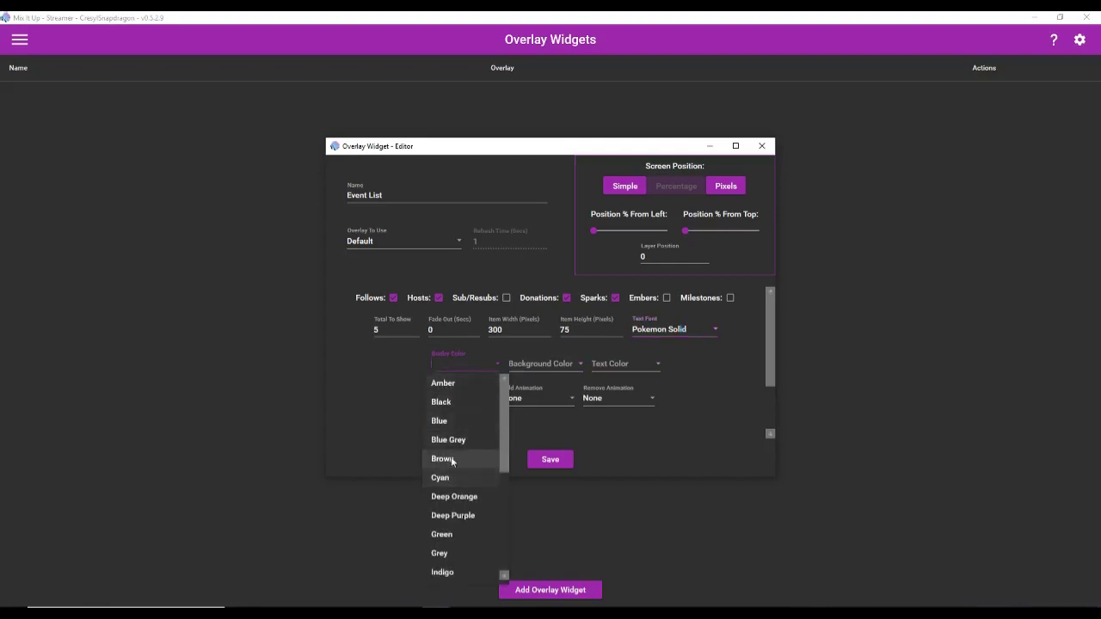
pyautogui.click(462, 383)
pyautogui.click(537, 364)
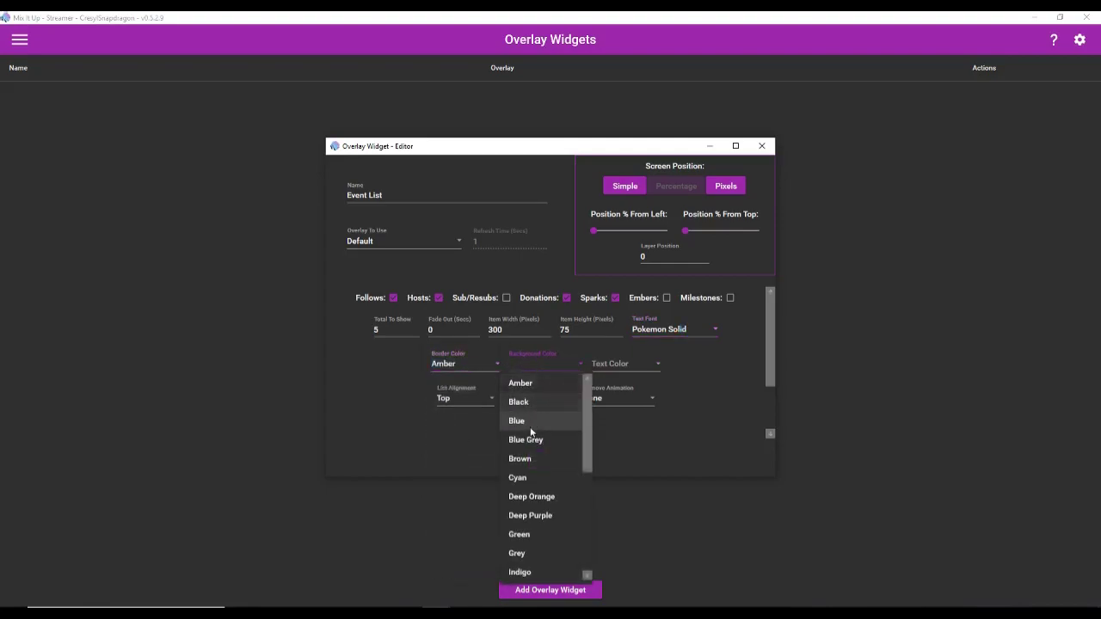
pyautogui.scroll(-3, 536, 470)
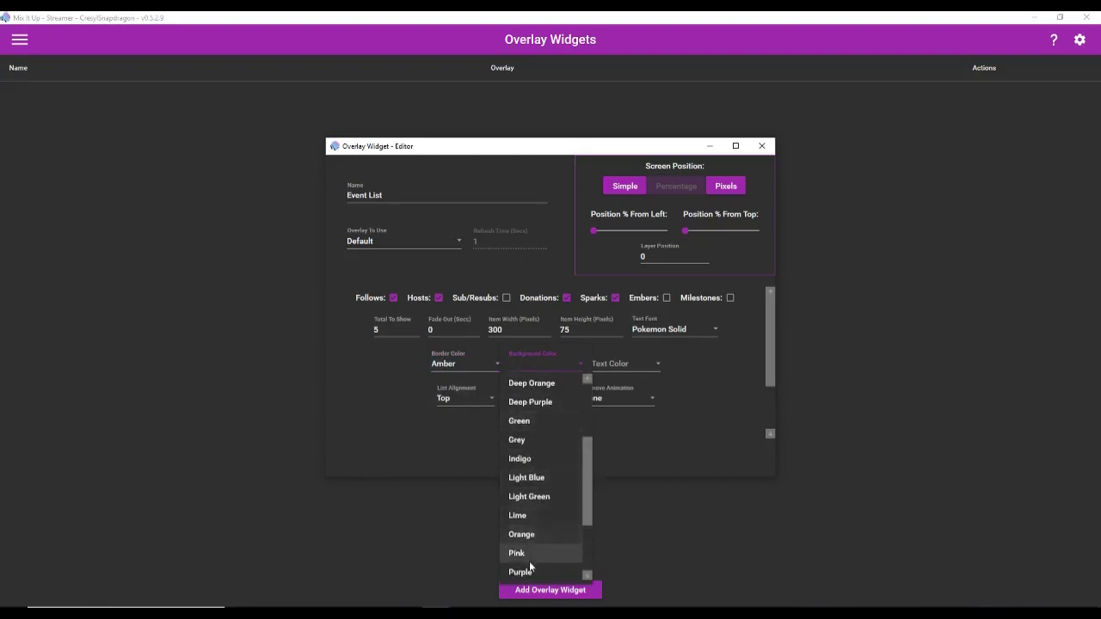
pyautogui.click(543, 403)
pyautogui.click(619, 365)
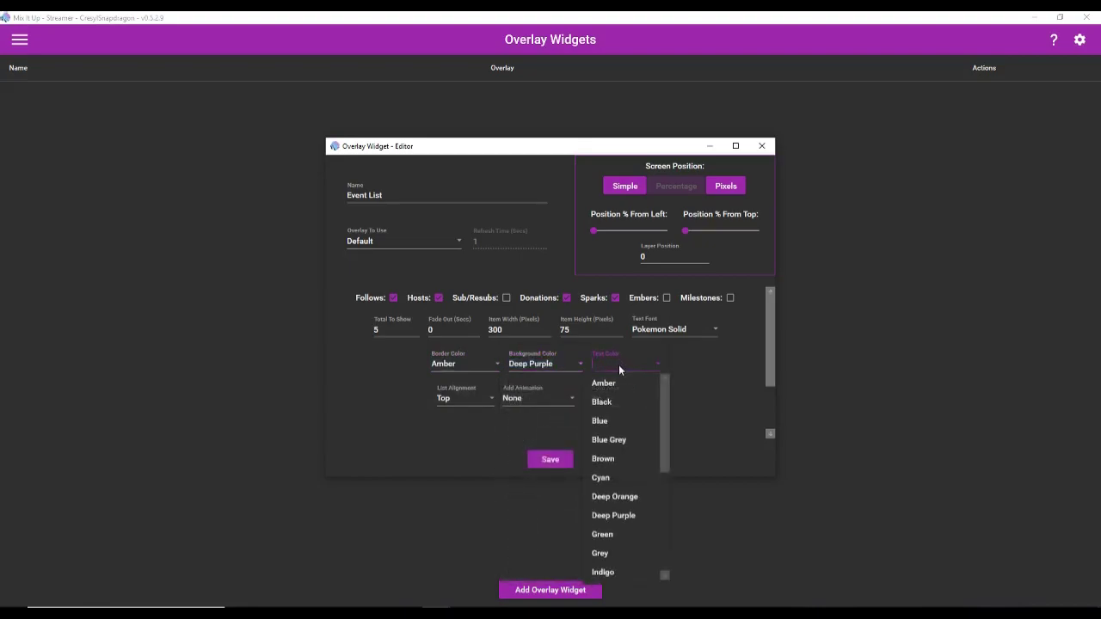
pyautogui.scroll(-3, 616, 456)
pyautogui.scroll(-3, 622, 494)
pyautogui.click(602, 534)
# Set the add animation to Bounce In and the remove animation to Bounce Out, and save the widget
pyautogui.click(530, 398)
pyautogui.scroll(1, 527, 185)
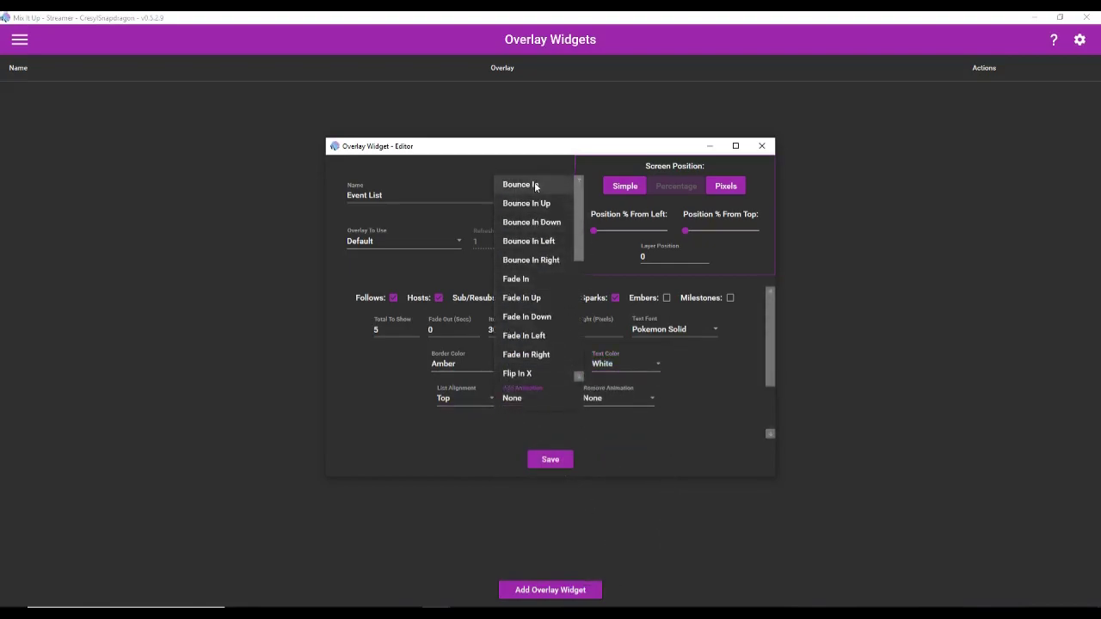
pyautogui.click(535, 185)
pyautogui.click(615, 399)
pyautogui.scroll(1, 603, 240)
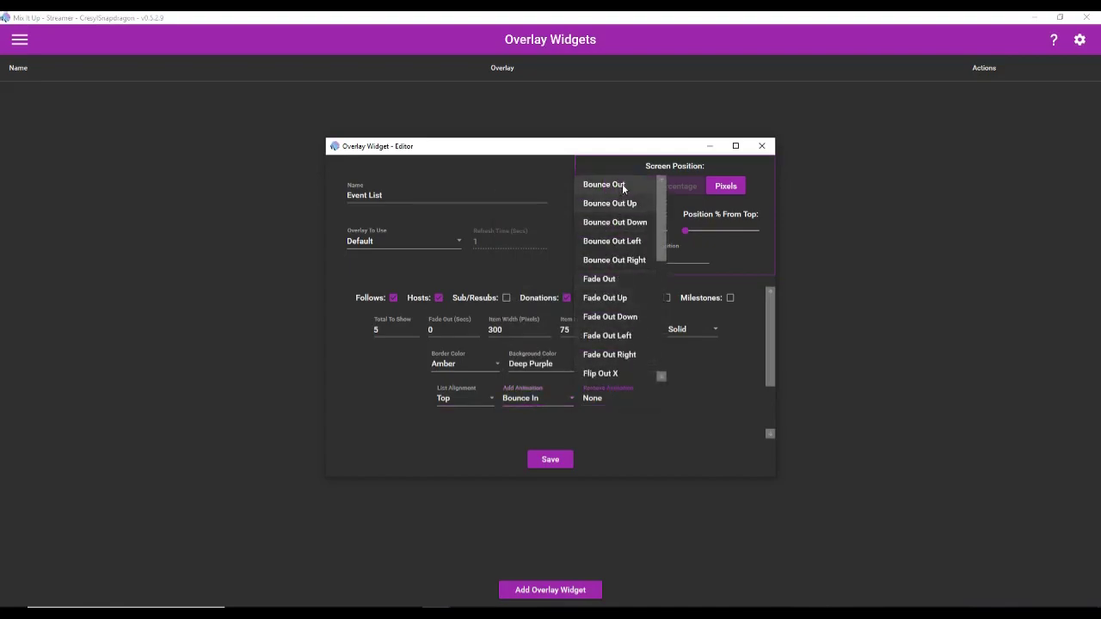
pyautogui.click(623, 186)
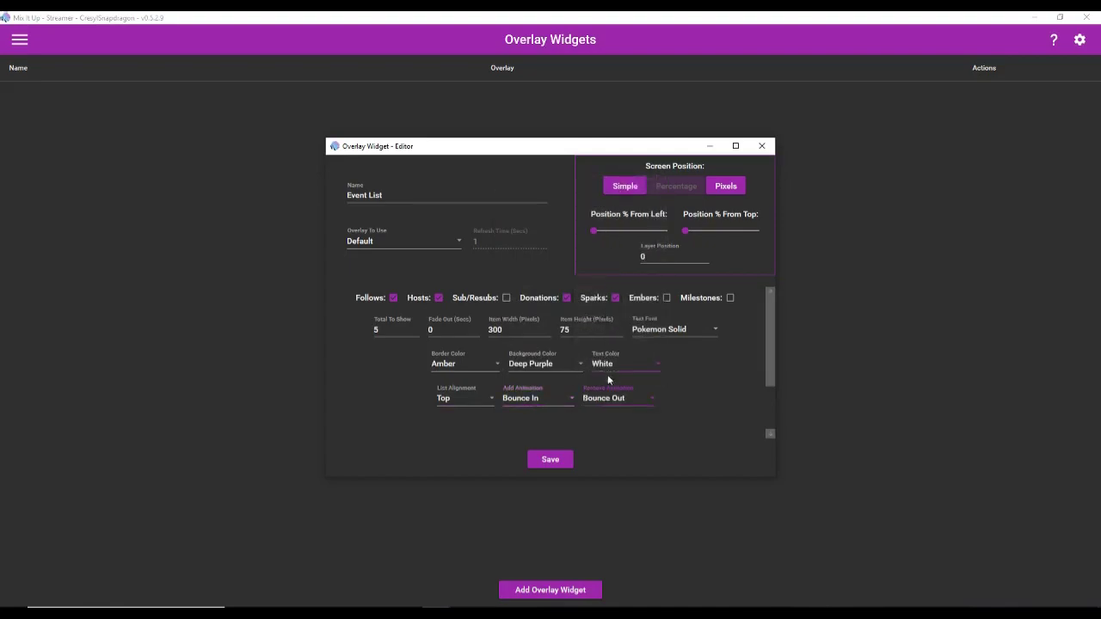
pyautogui.click(567, 456)
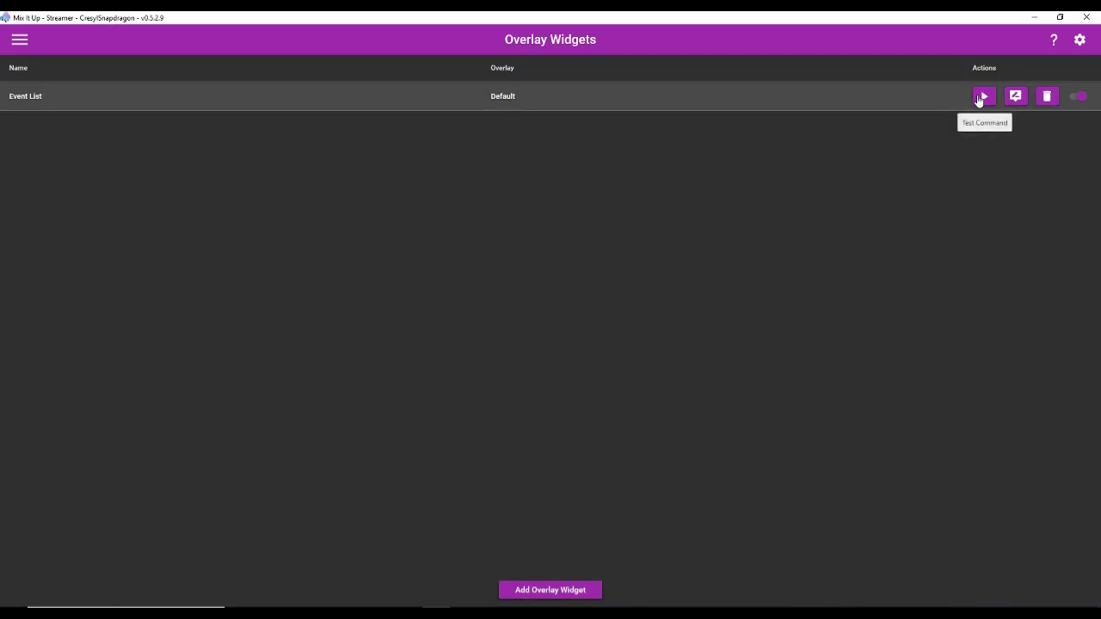
# Test the Event List widget, reposition it to about 12% from the left, save it and test it again
pyautogui.click(979, 98)
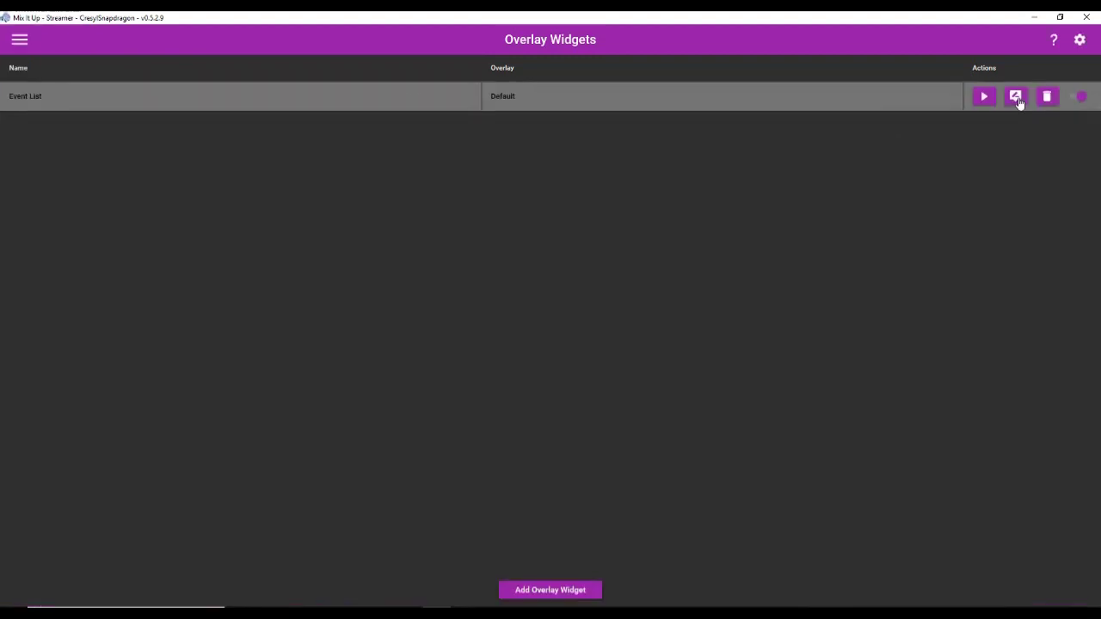
pyautogui.click(1016, 97)
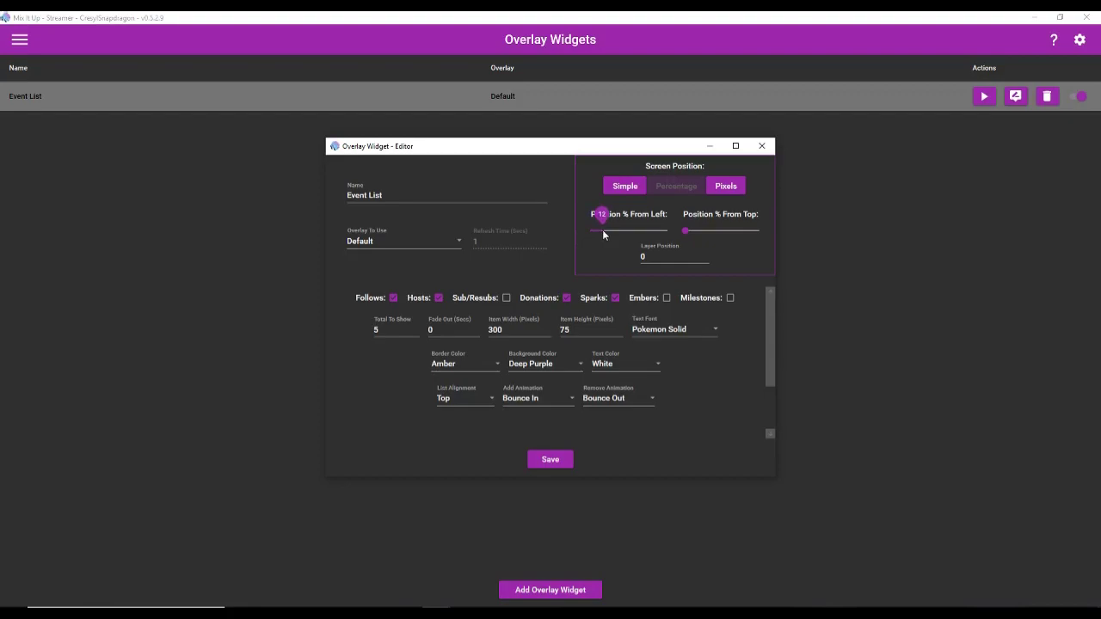
pyautogui.click(553, 461)
pyautogui.click(985, 97)
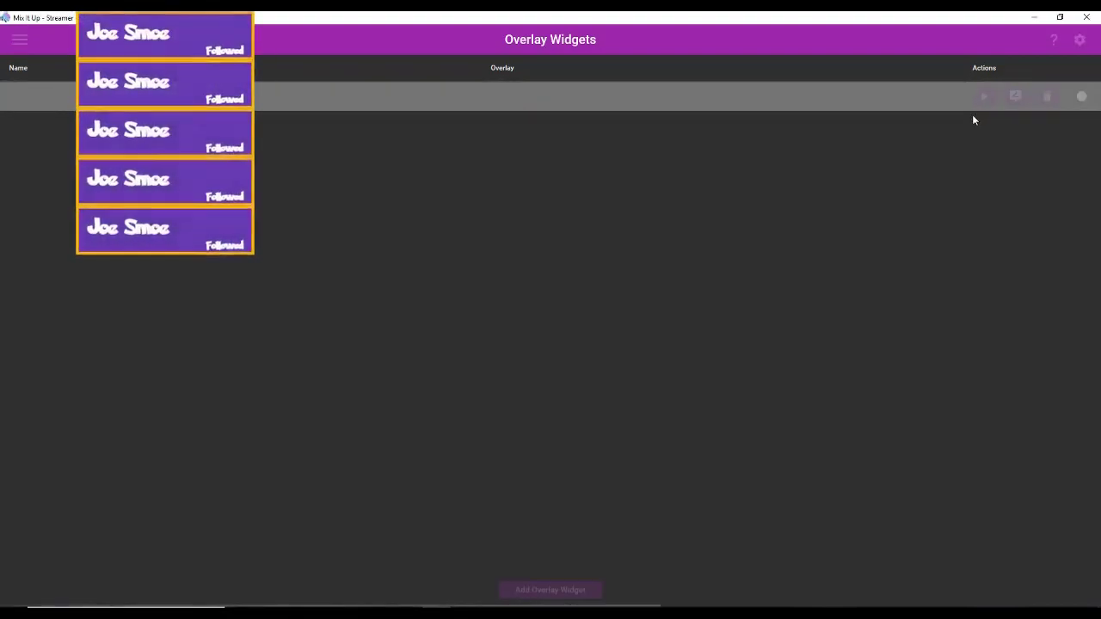
# Shift the Event List widget slightly closer to the left edge of the overlay, save it and run its test
pyautogui.click(1016, 96)
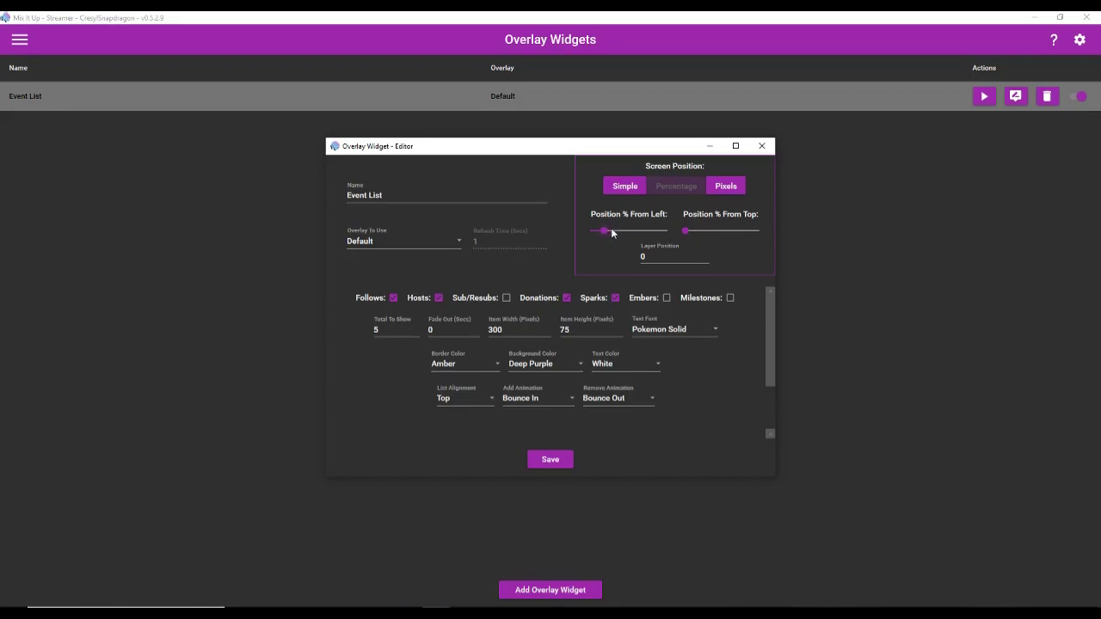
pyautogui.click(603, 231)
pyautogui.moveTo(600, 236); pyautogui.dragTo(600, 237)
pyautogui.click(553, 461)
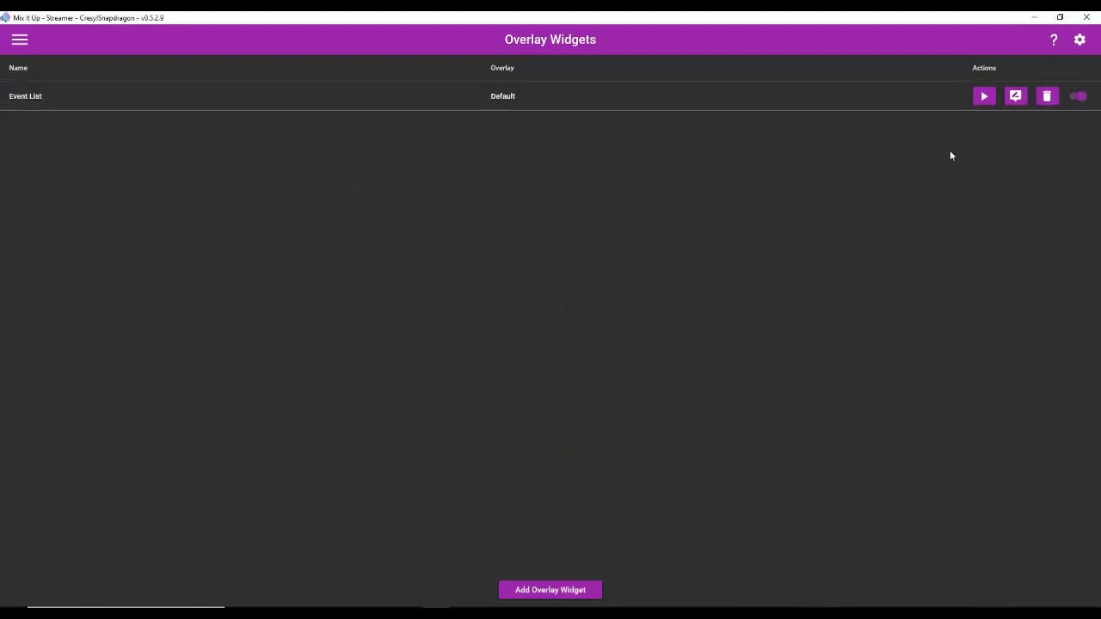
pyautogui.click(988, 99)
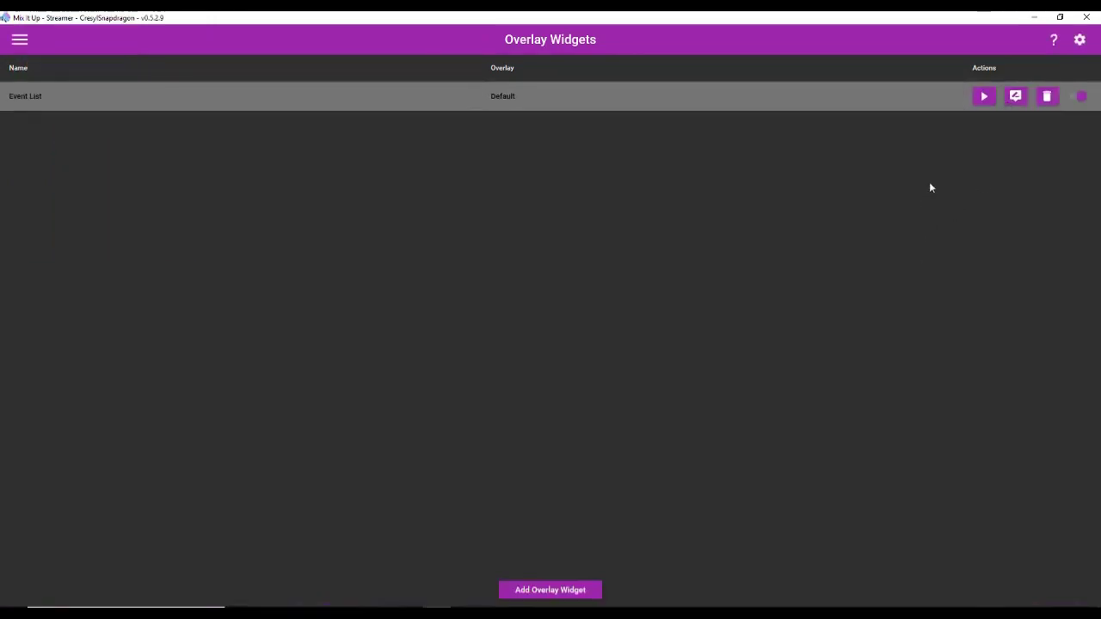
# Start a new overlay widget of the Game Queue type and continue to its settings
pyautogui.click(544, 590)
pyautogui.click(570, 231)
pyautogui.click(553, 290)
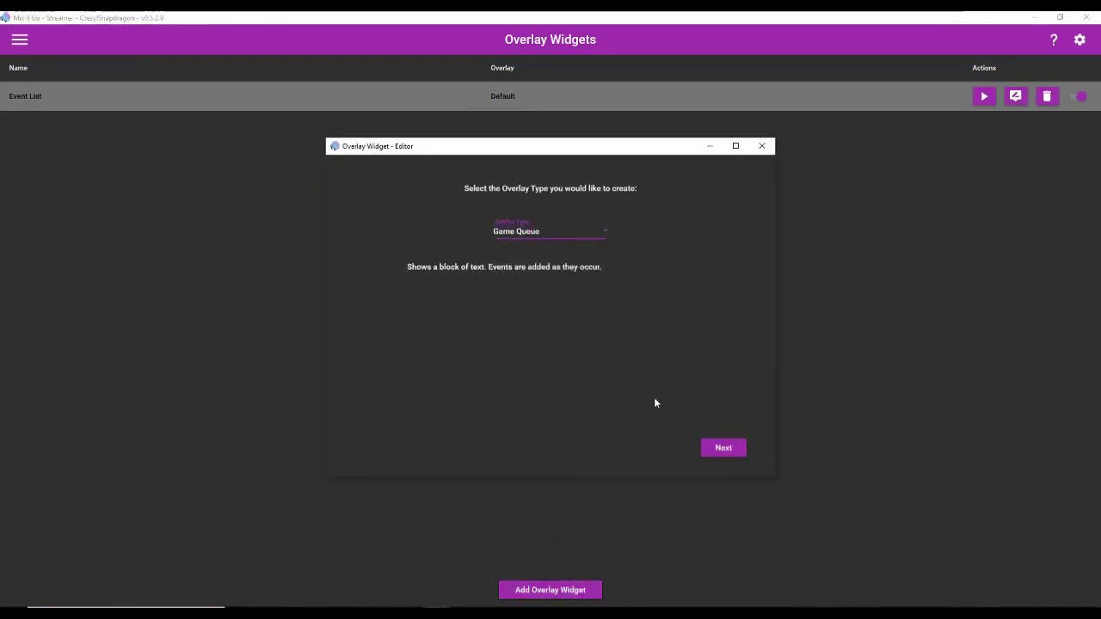
pyautogui.click(721, 447)
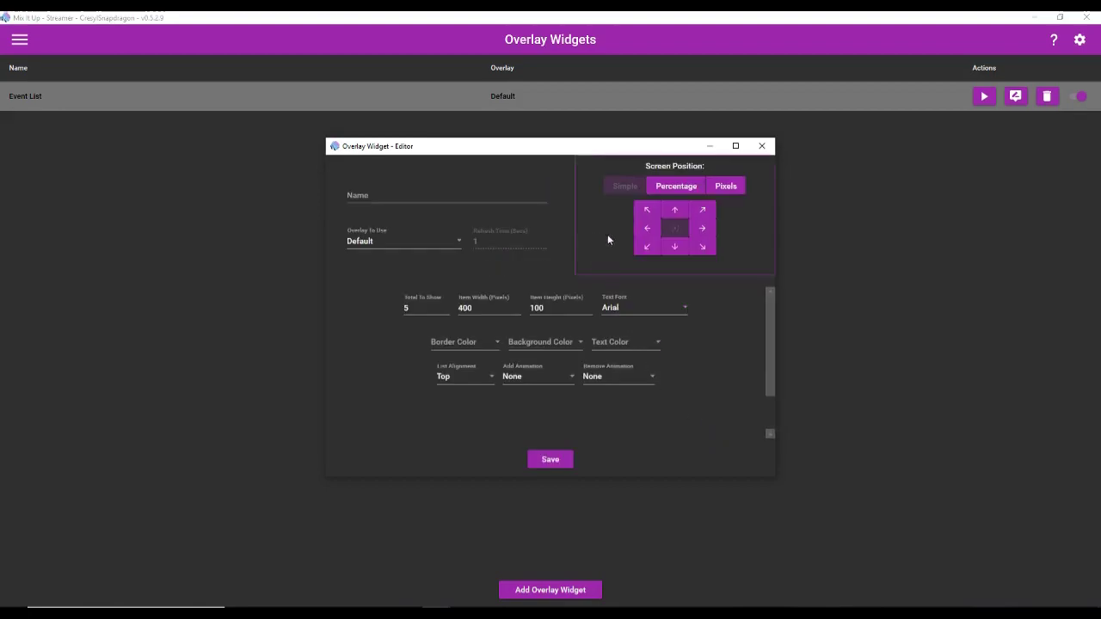
# Position the new widget by percentage, slightly in from the overlay's left edge, and name it Game Queue
pyautogui.click(676, 186)
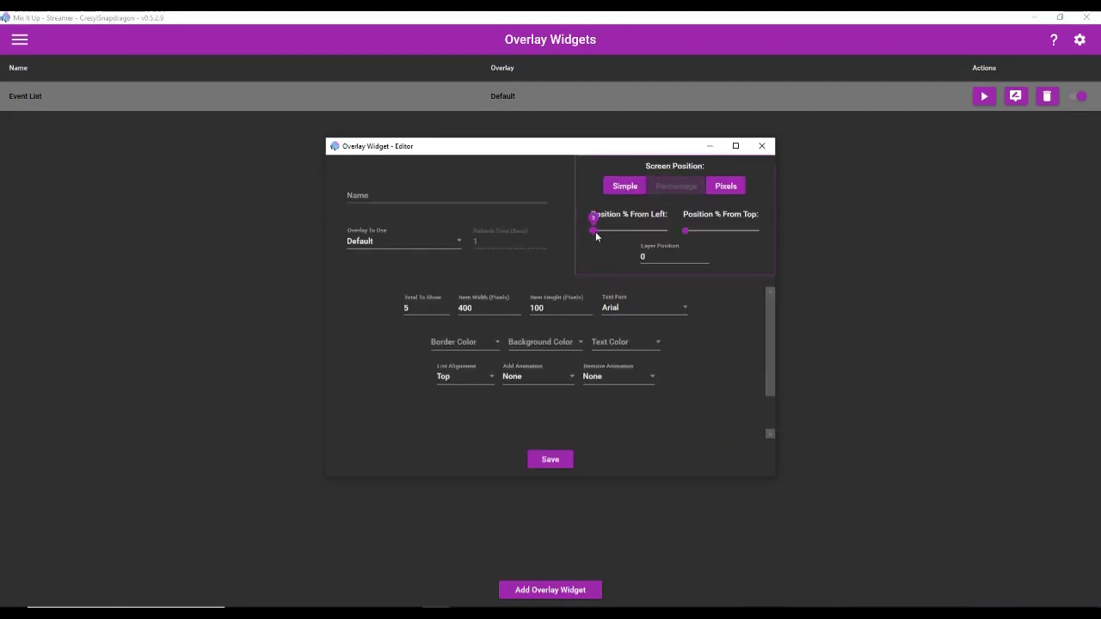
pyautogui.moveTo(595, 232); pyautogui.dragTo(604, 235)
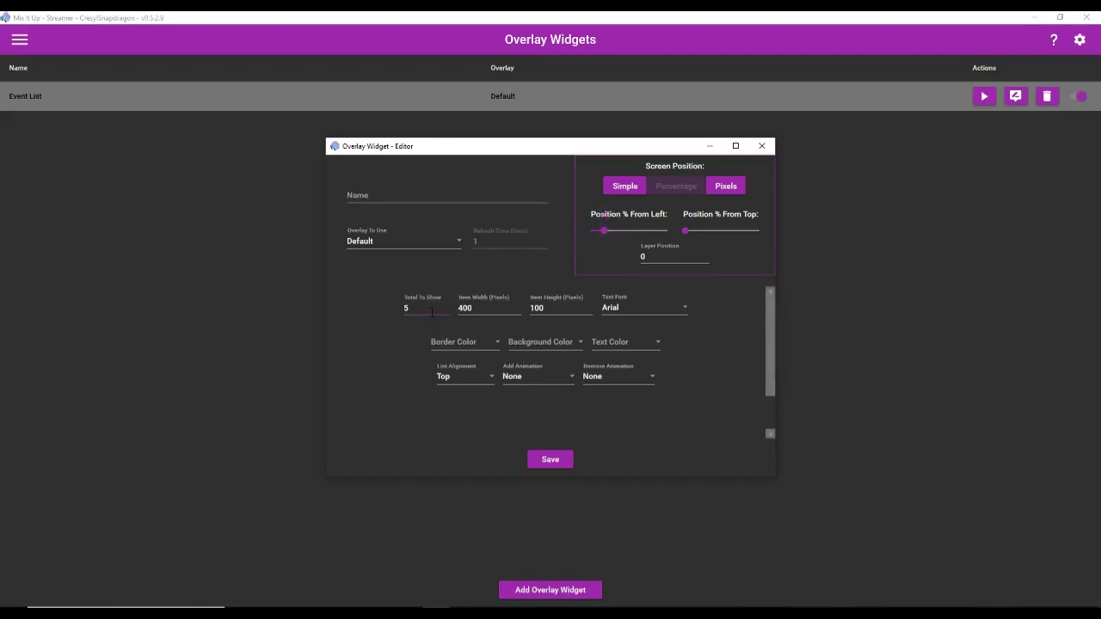
pyautogui.click(405, 196)
pyautogui.write('Game Queu')
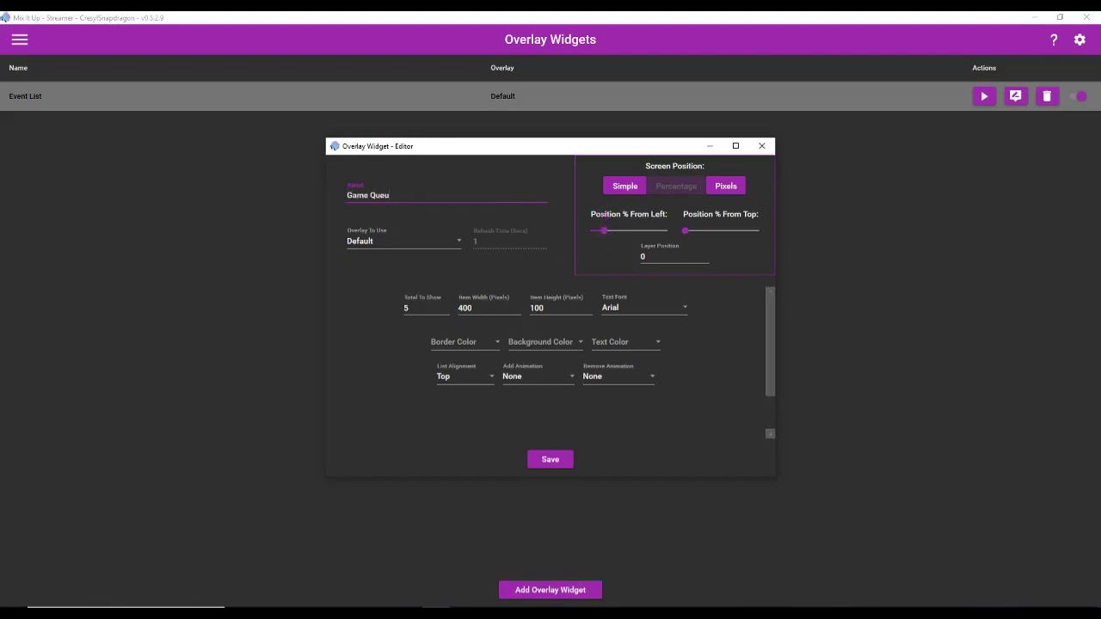
pyautogui.write('e')
# Set the Game Queue item width to 300 pixels, item height to 75 pixels and text font to Pokemon Sold
pyautogui.click(465, 308)
pyautogui.press('BackSpace')
pyautogui.write('3')
pyautogui.doubleClick(542, 308)
pyautogui.write('75')
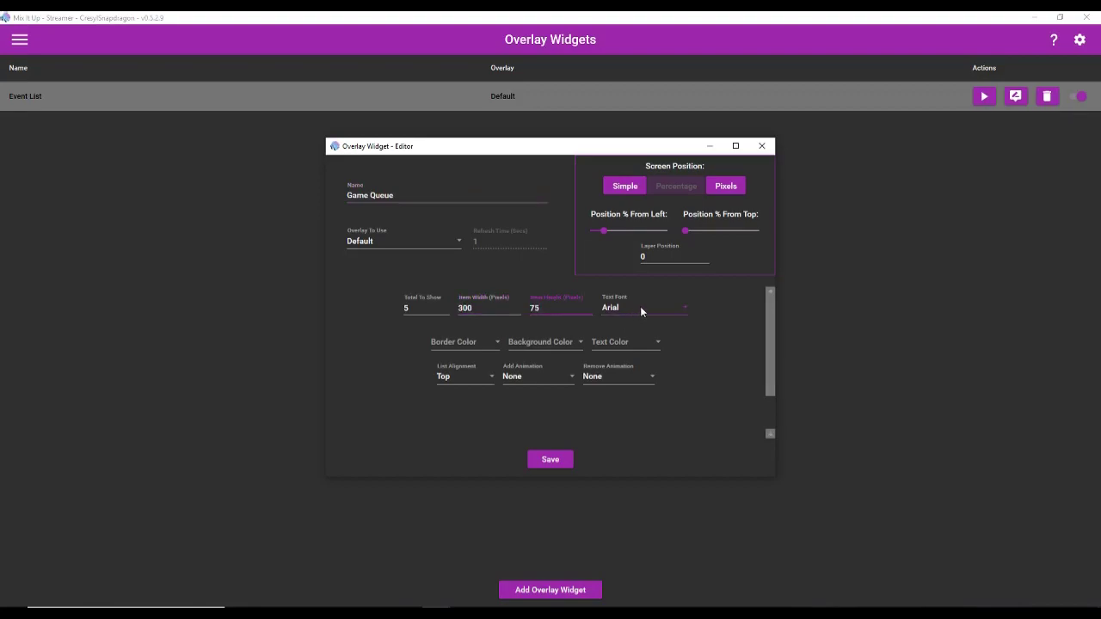
pyautogui.click(640, 306)
pyautogui.write('Pokemon Solid')
# Set the Game Queue border color to Blue Grey, background color to Light Blue and text color to Black
pyautogui.click(478, 342)
pyautogui.click(463, 418)
pyautogui.click(529, 346)
pyautogui.scroll(-3, 560, 449)
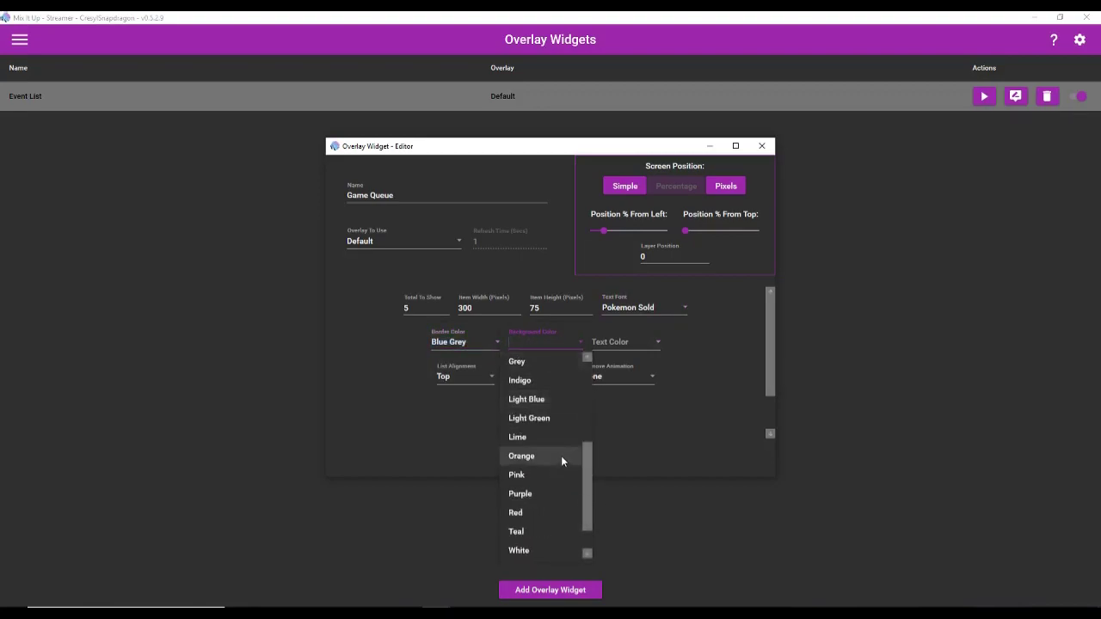
pyautogui.click(549, 401)
pyautogui.click(625, 343)
pyautogui.click(619, 377)
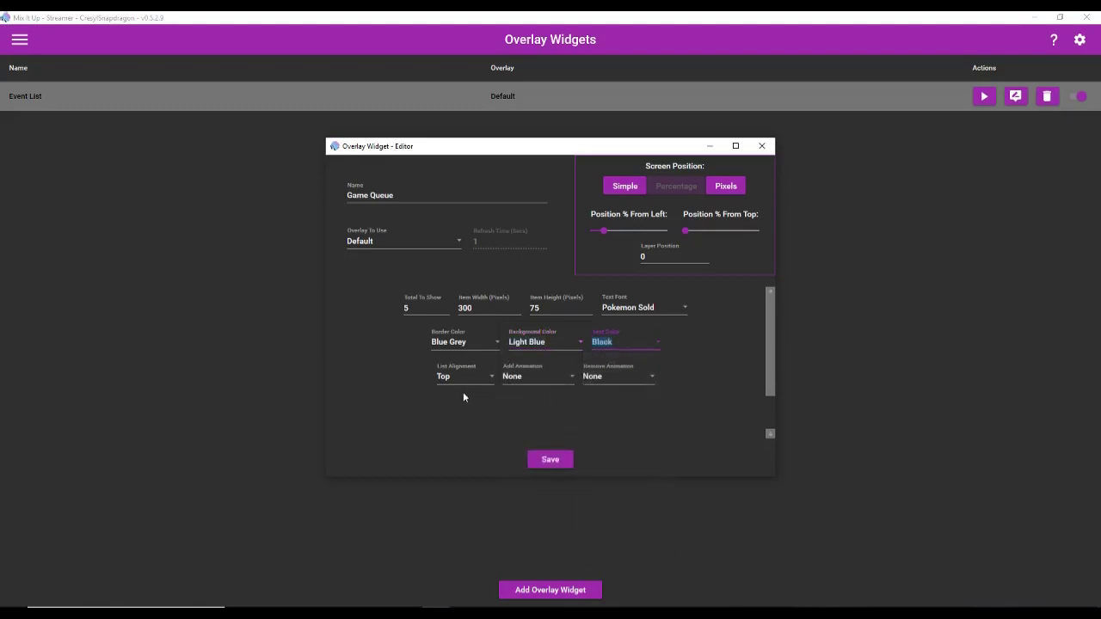
# Set the add animation to Bounce In and the remove animation to Bounce Out, and save the Game Queue widget
pyautogui.click(533, 382)
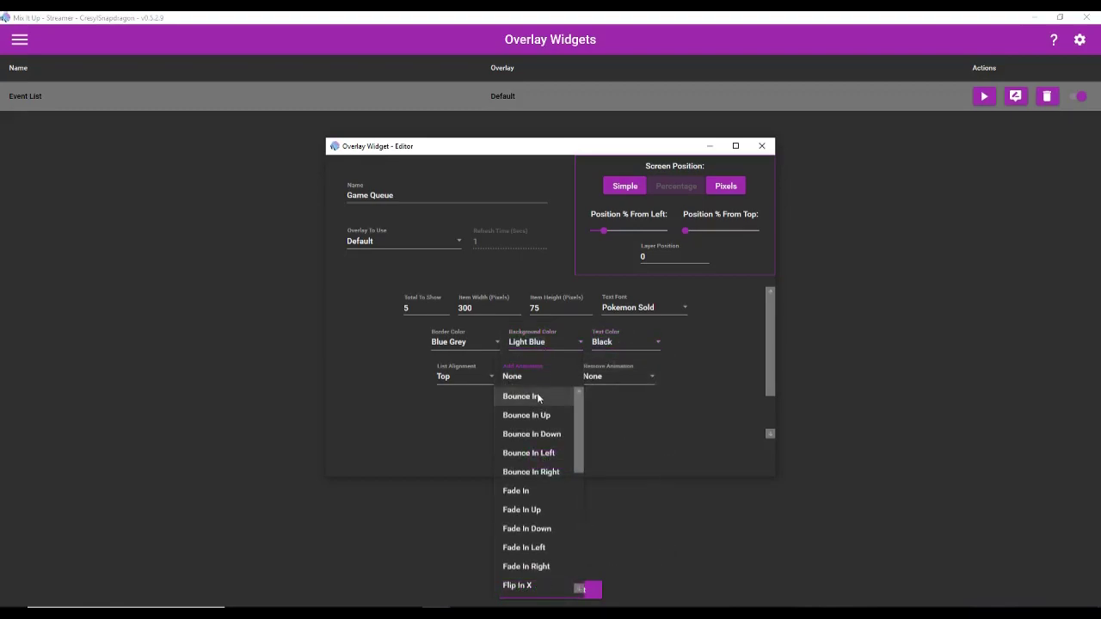
pyautogui.click(513, 397)
pyautogui.click(599, 378)
pyautogui.click(611, 397)
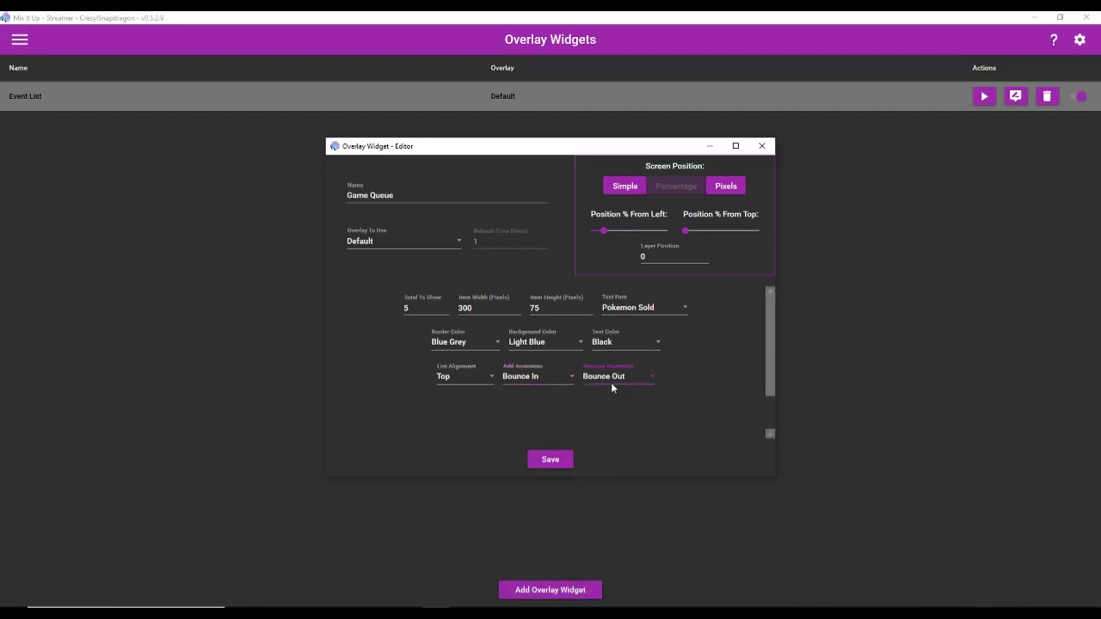
pyautogui.click(611, 382)
pyautogui.scroll(-5, 621, 468)
pyautogui.click(691, 383)
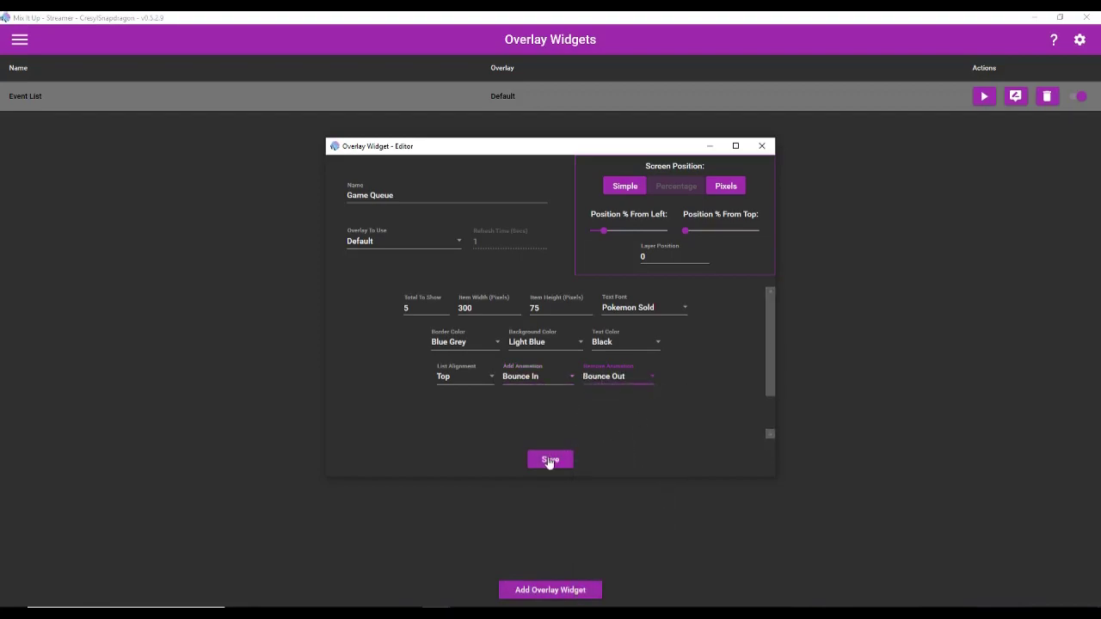
pyautogui.click(551, 459)
# Run the tests of the Game Queue and Event List widgets to compare how they look on the overlay
pyautogui.click(984, 126)
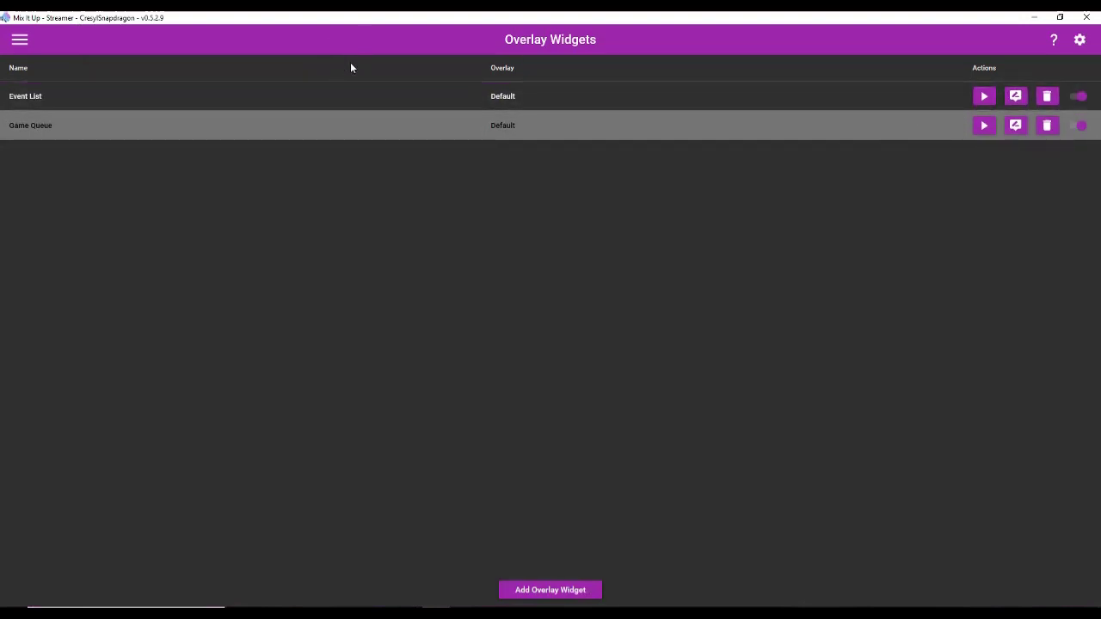
pyautogui.click(985, 101)
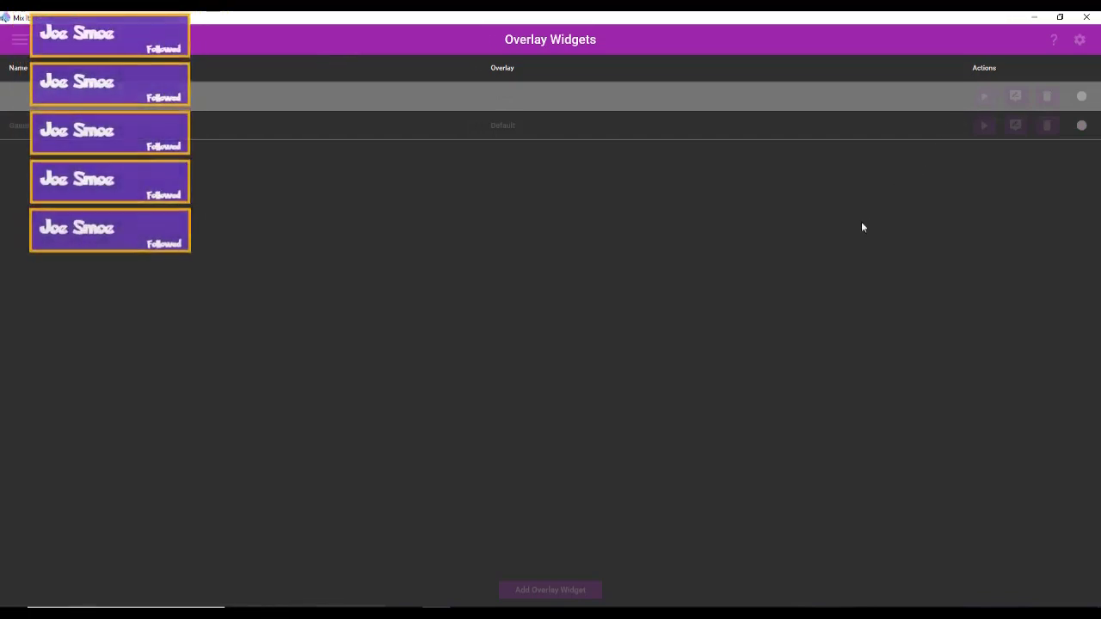
pyautogui.click(986, 125)
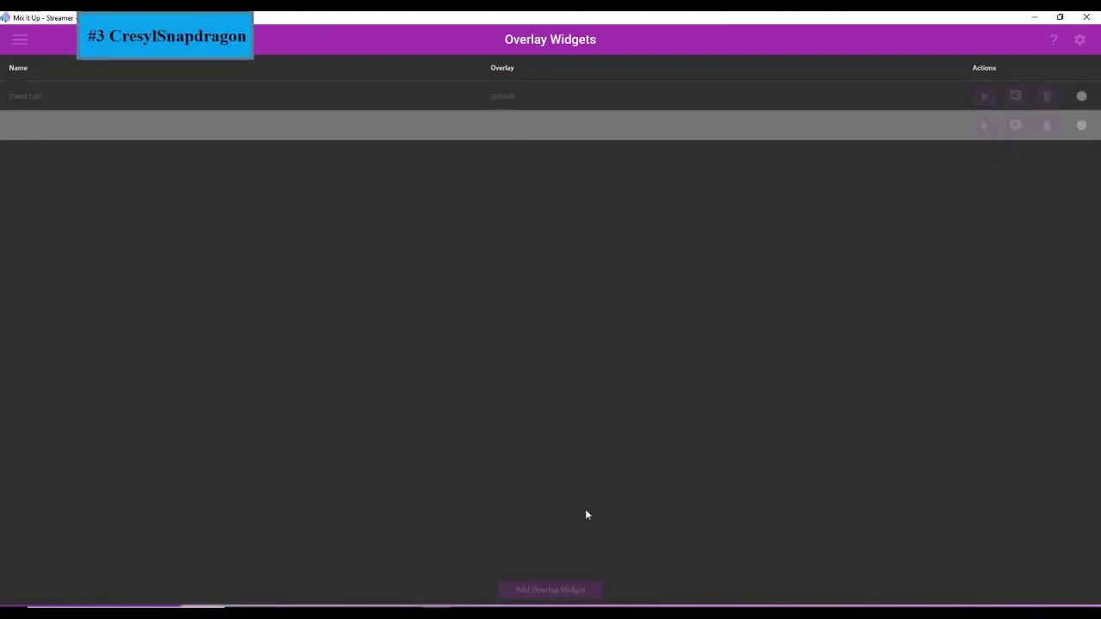
# Start a new overlay widget of the Goal/Progress Bar type and name it Donation Goal
pyautogui.click(578, 595)
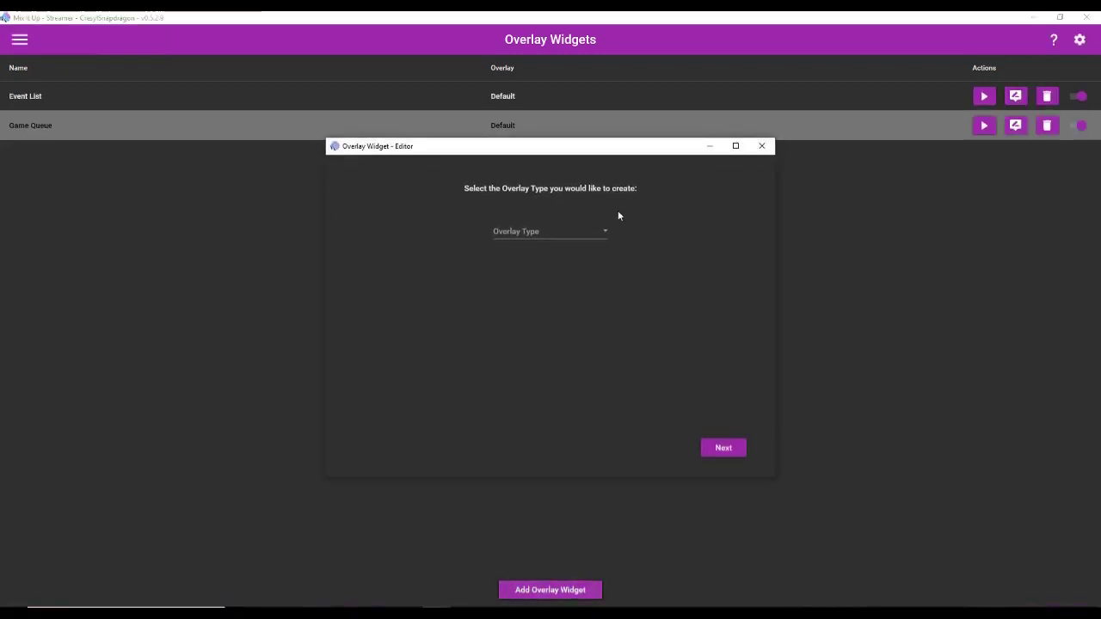
pyautogui.click(591, 230)
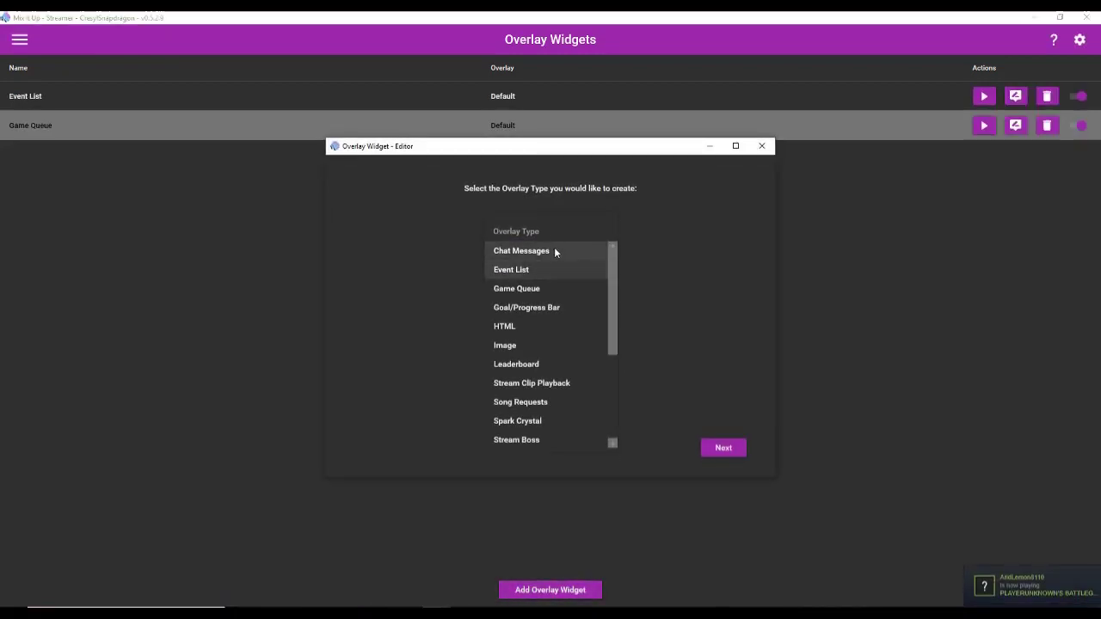
pyautogui.click(550, 307)
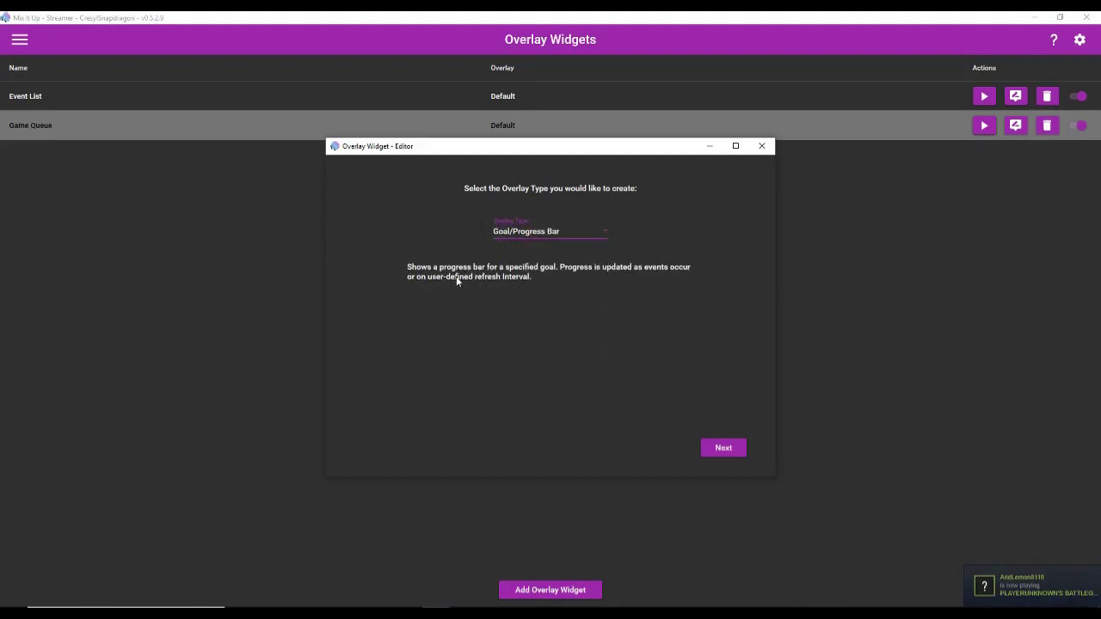
pyautogui.click(721, 441)
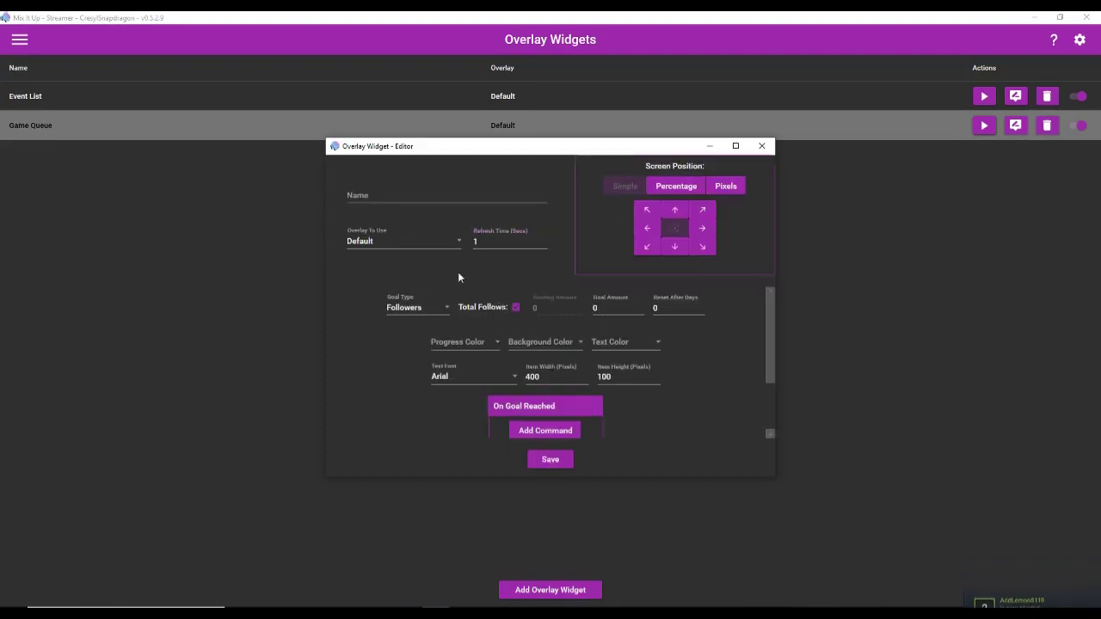
pyautogui.click(425, 198)
pyautogui.write('Donation Goal')
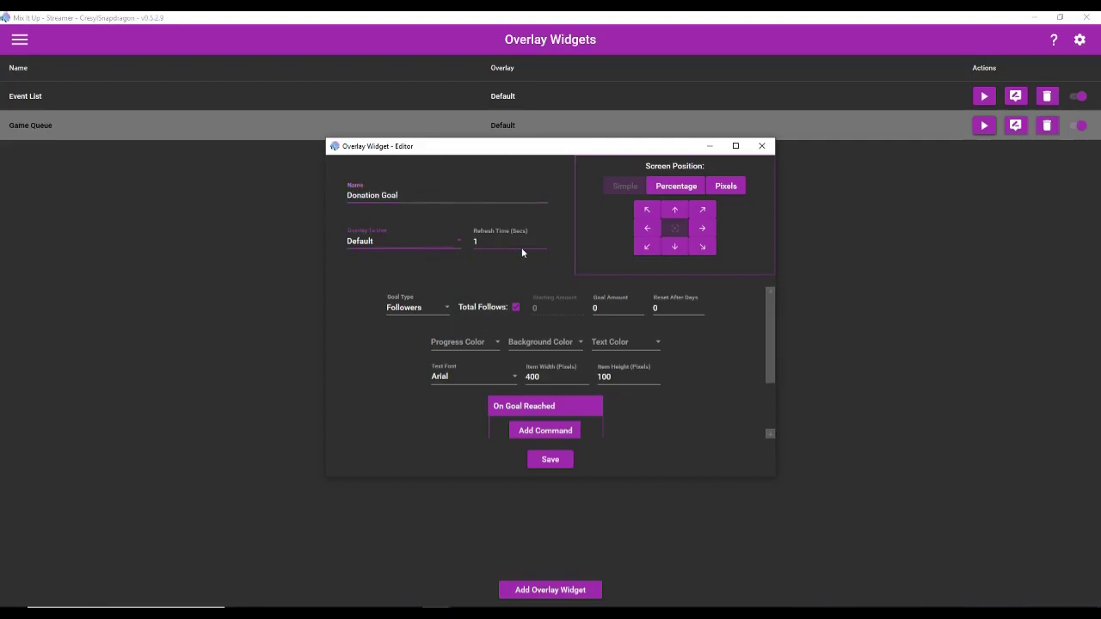
# Set the goal type of the Donation Goal widget to Donations
pyautogui.click(516, 244)
pyautogui.click(447, 305)
pyautogui.click(502, 286)
pyautogui.click(424, 312)
pyautogui.click(411, 345)
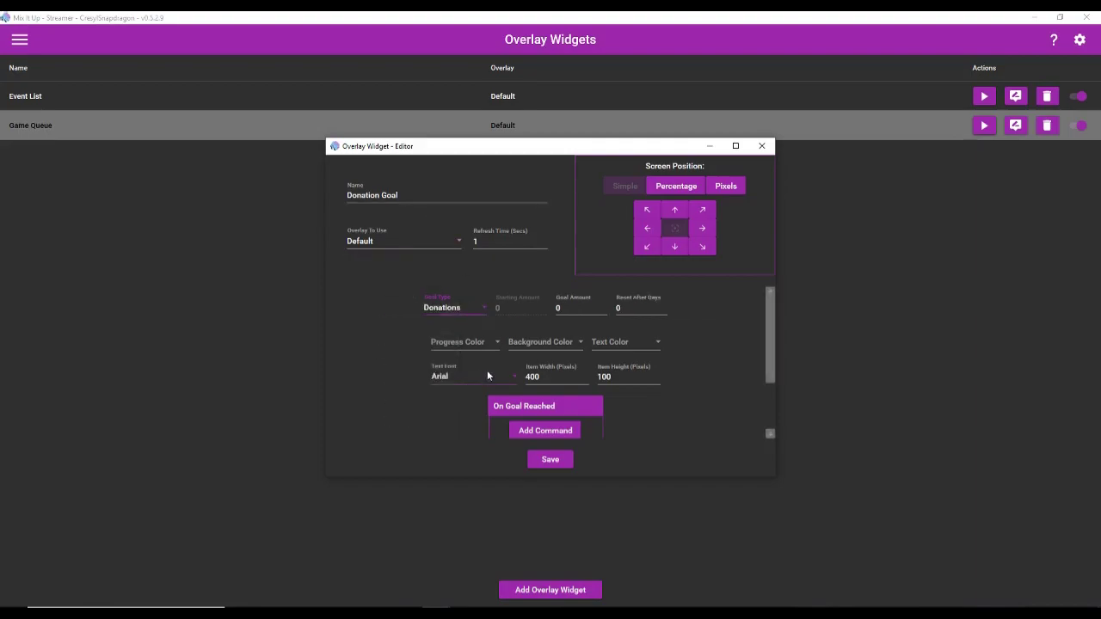
# Set the donation goal amount to 100 and make it reset after 30 days
pyautogui.click(572, 311)
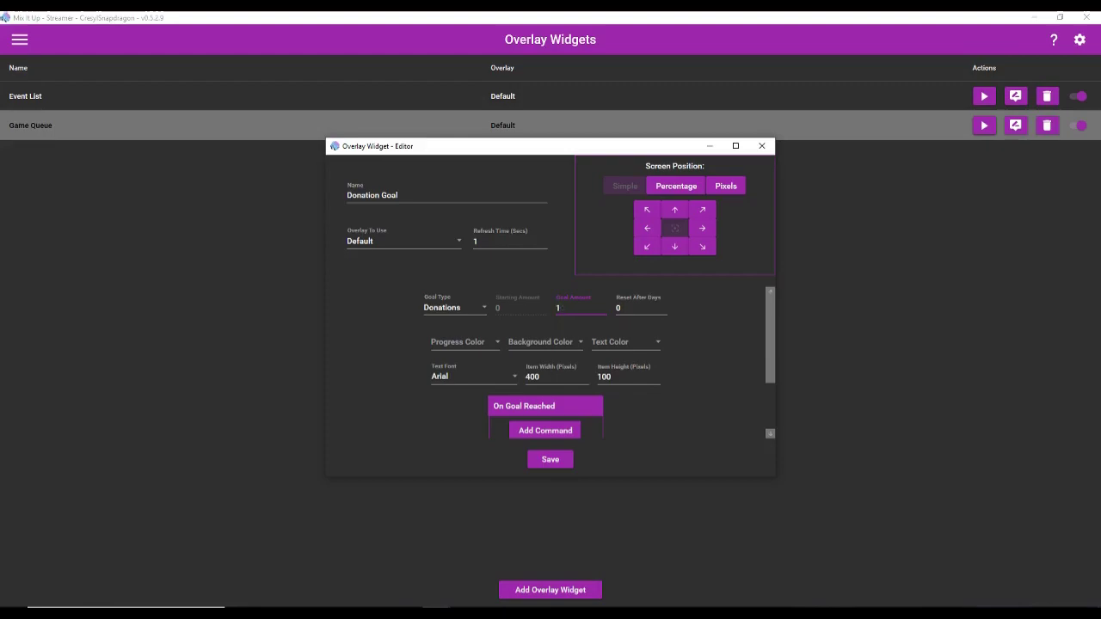
pyautogui.write('400')
pyautogui.click(640, 313)
pyautogui.write('30')
pyautogui.click(585, 312)
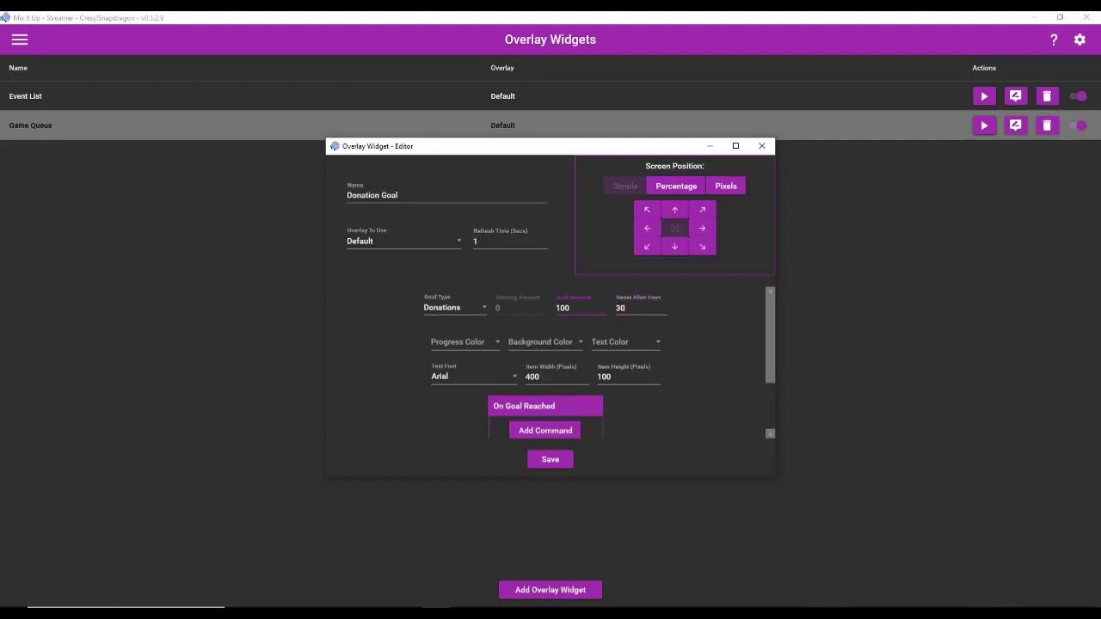
# Set the goal bar's progress color to Purple, background color to Deep Orange and text color to White
pyautogui.click(479, 343)
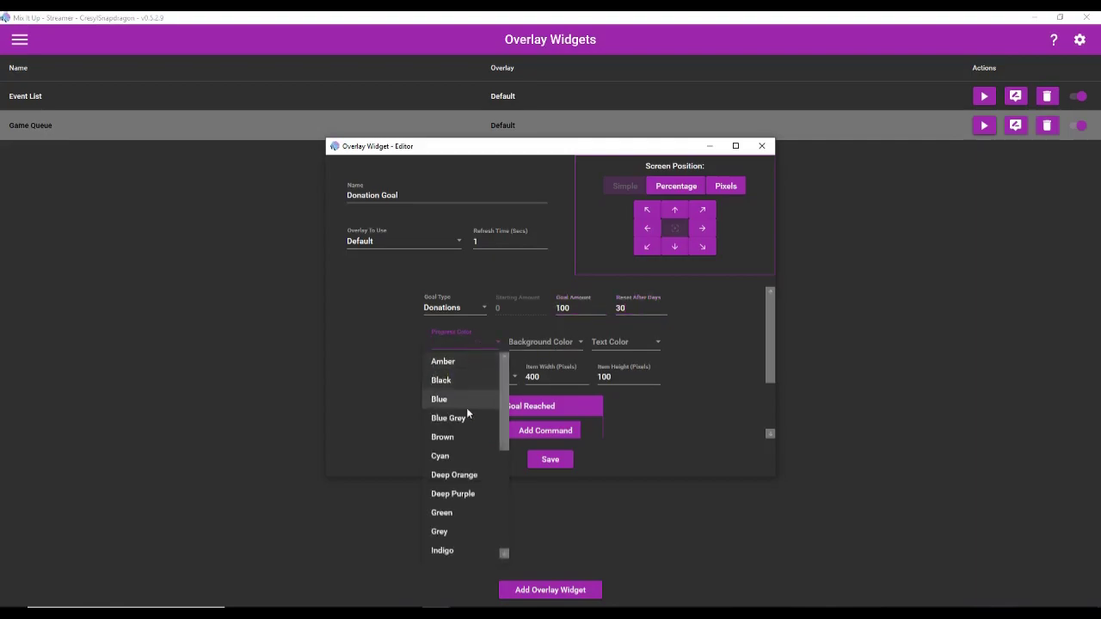
pyautogui.scroll(-3, 466, 377)
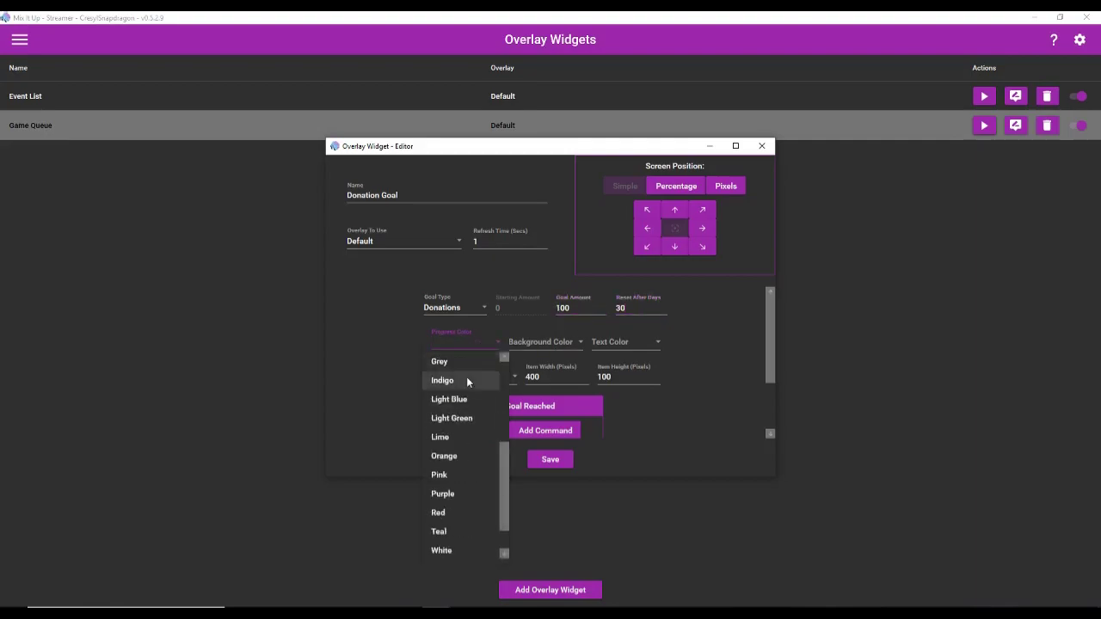
pyautogui.click(454, 494)
pyautogui.click(555, 343)
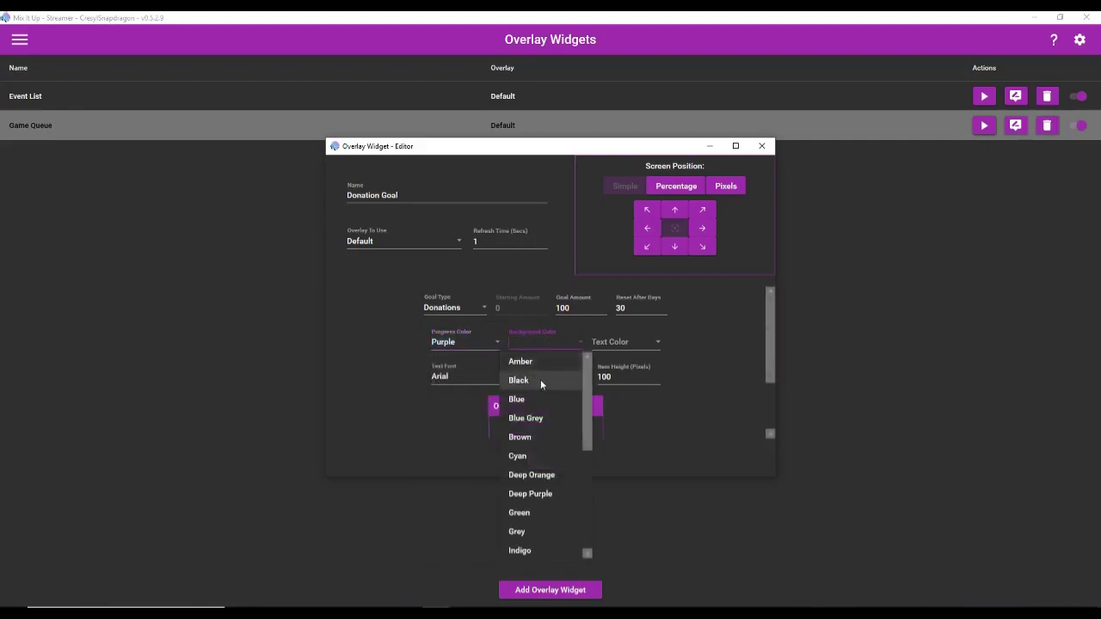
pyautogui.click(533, 475)
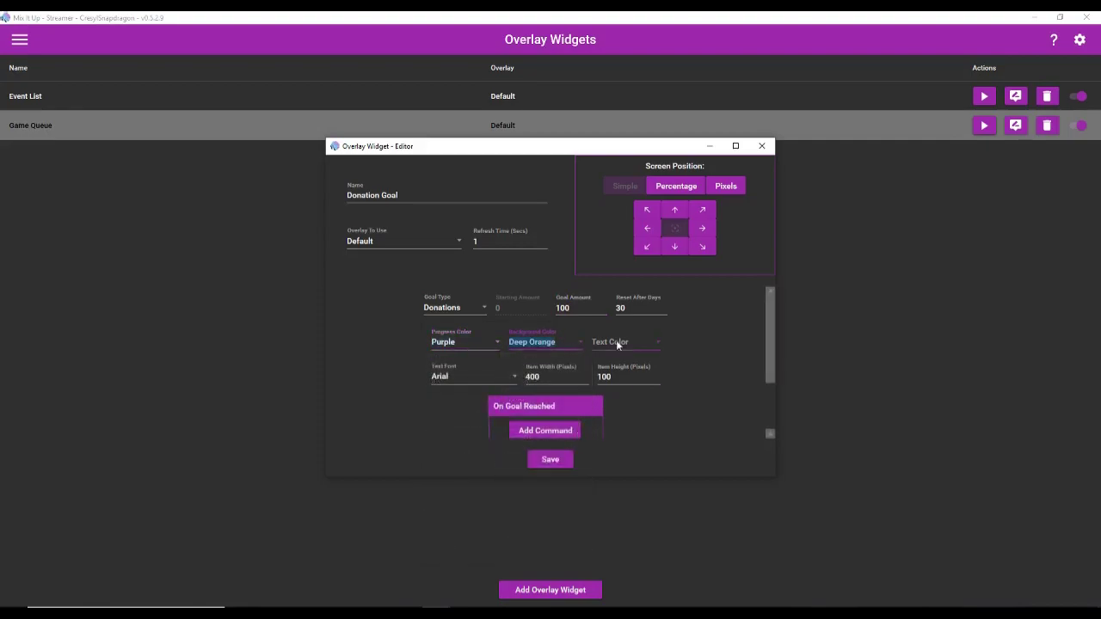
pyautogui.click(616, 340)
pyautogui.scroll(-5, 623, 430)
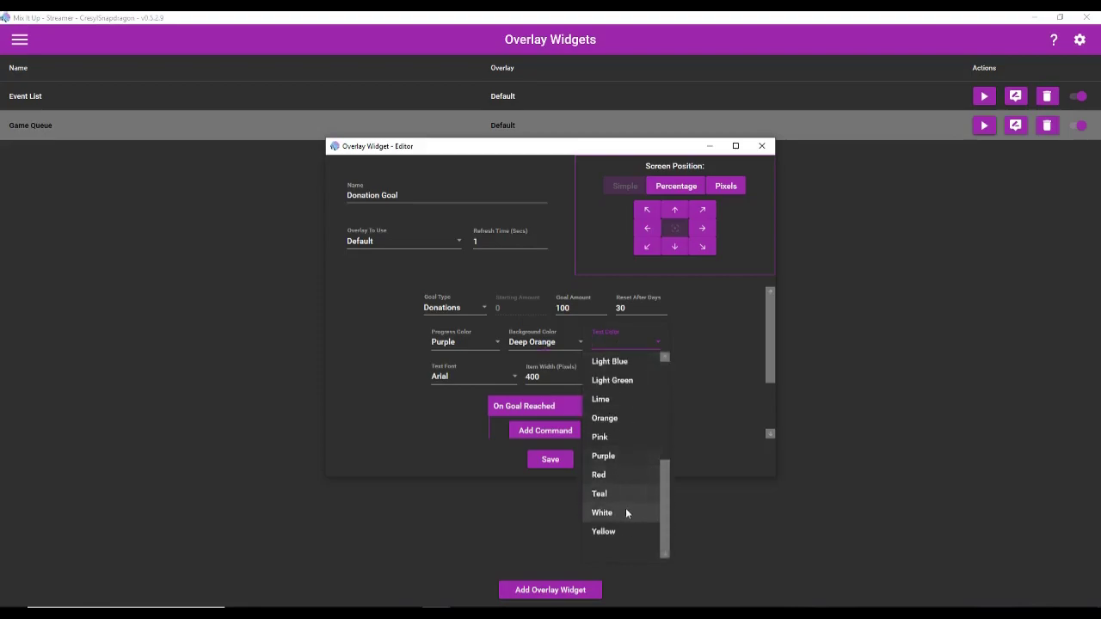
pyautogui.click(624, 512)
# Set the goal bar's text font to Pokemon Solid and save the Donation Goal widget
pyautogui.click(482, 376)
pyautogui.write('Pokemo')
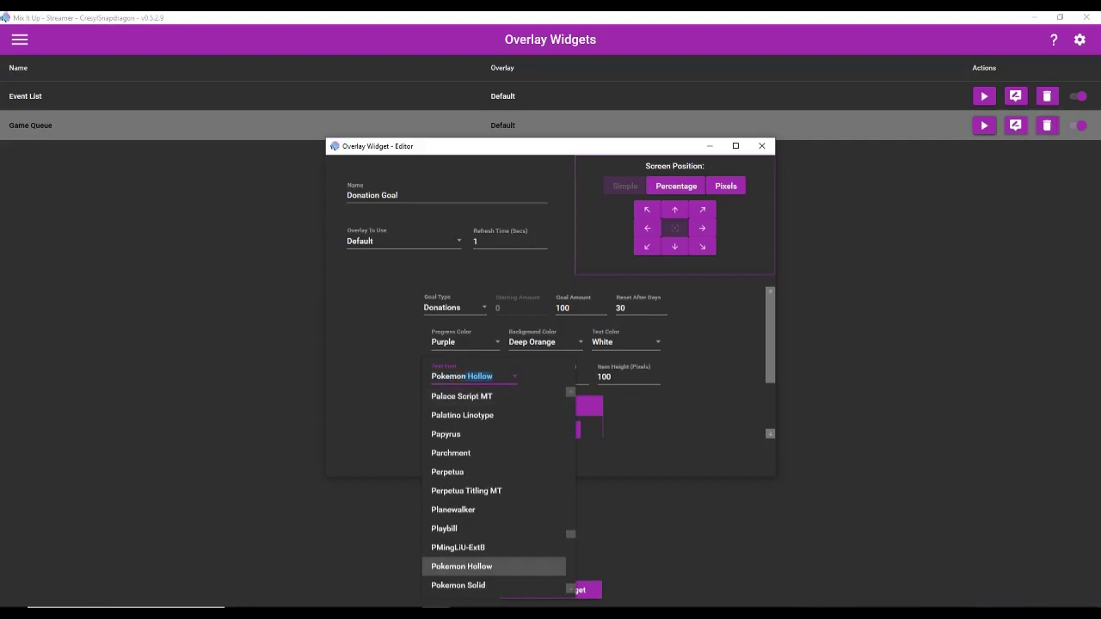
pyautogui.write('n Solid')
pyautogui.click(483, 566)
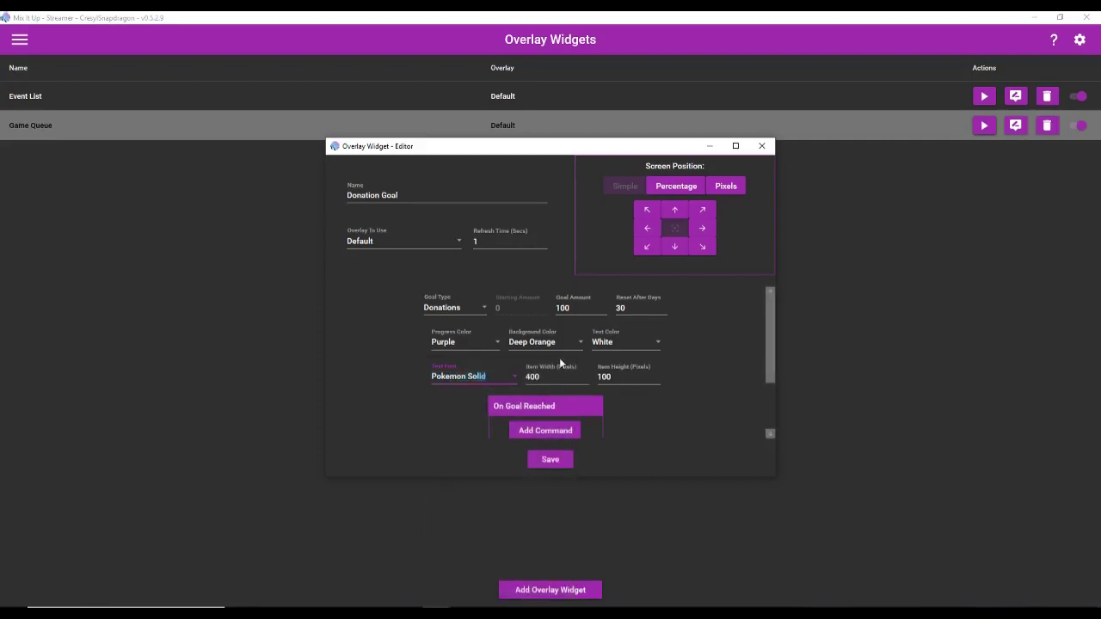
pyautogui.press('Tab')
pyautogui.scroll(-2, 548, 436)
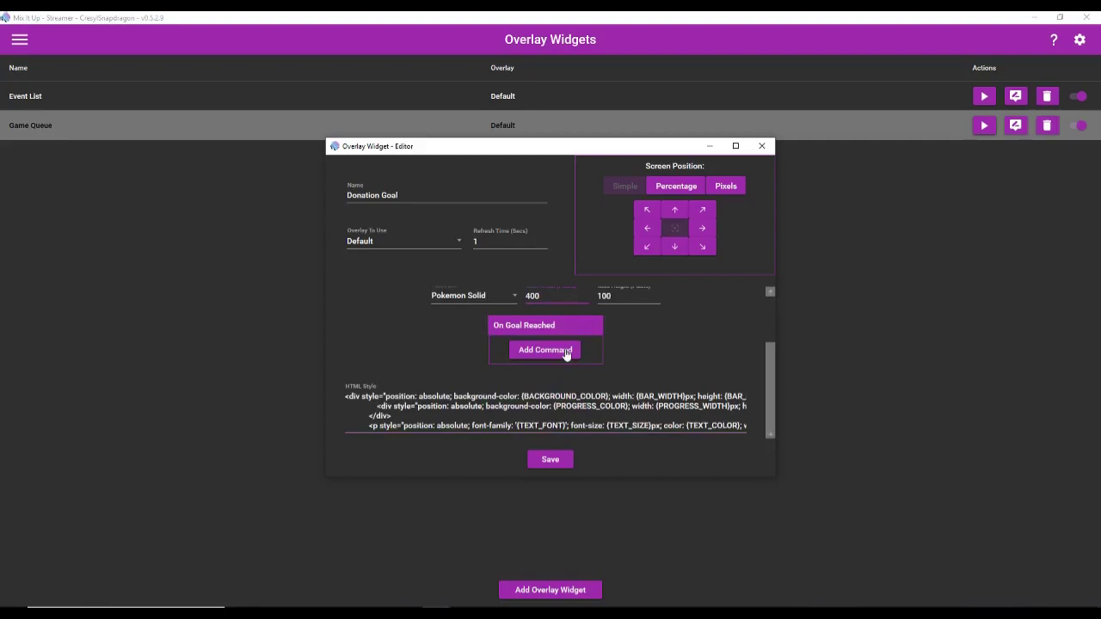
pyautogui.scroll(2, 664, 355)
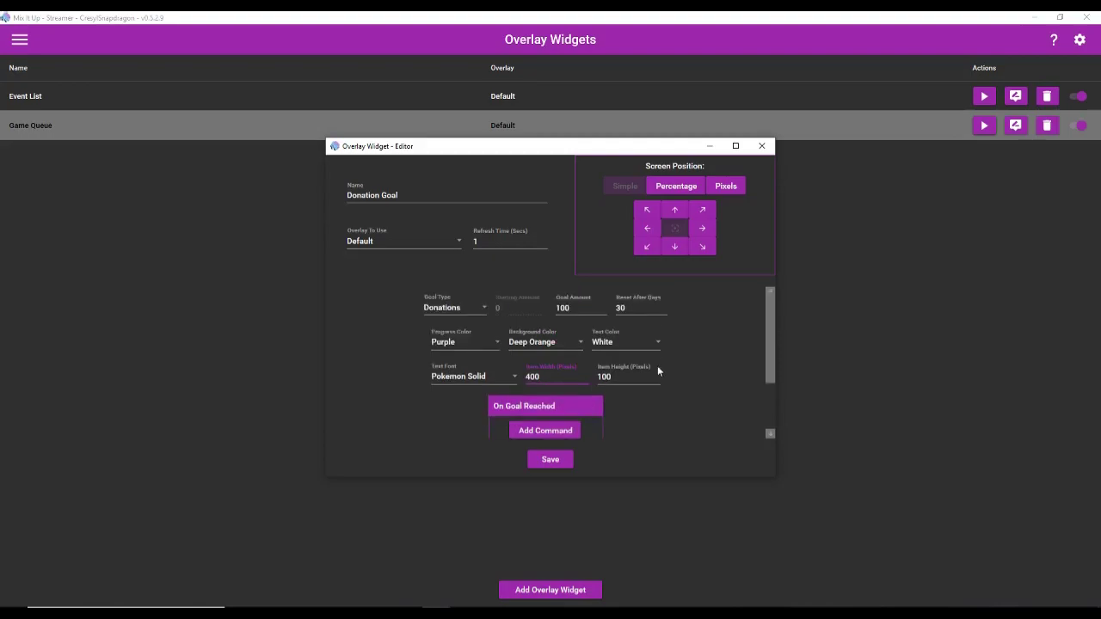
pyautogui.click(559, 460)
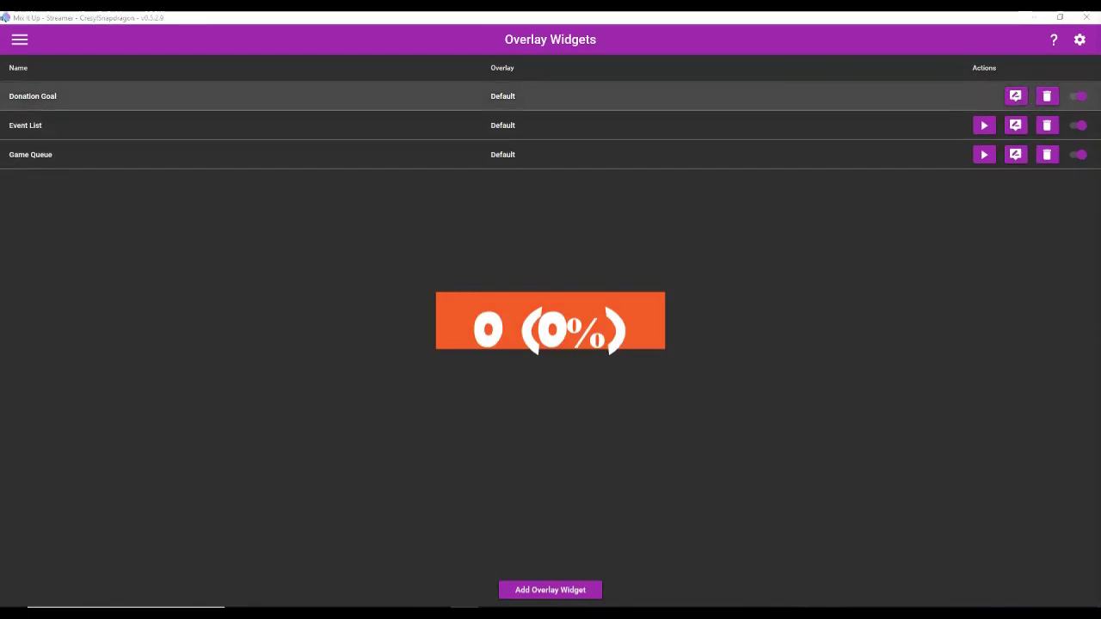
# Edit the Donation Goal widget to set its item width to 700 pixels, and save it
pyautogui.click(1015, 96)
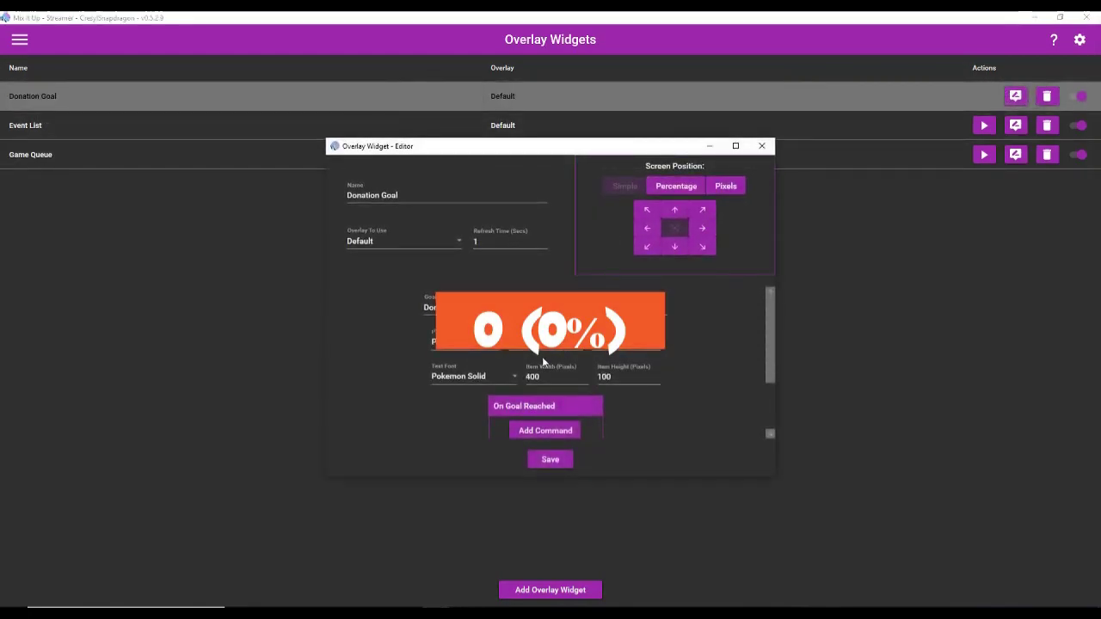
pyautogui.moveTo(551, 378); pyautogui.dragTo(523, 380)
pyautogui.write('700')
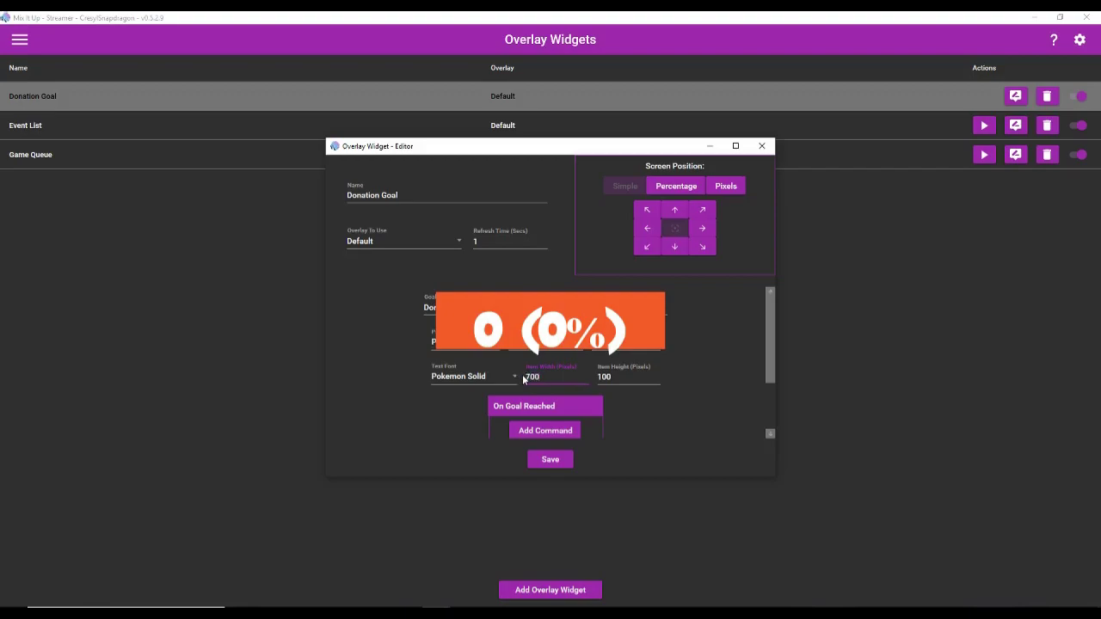
pyautogui.click(568, 465)
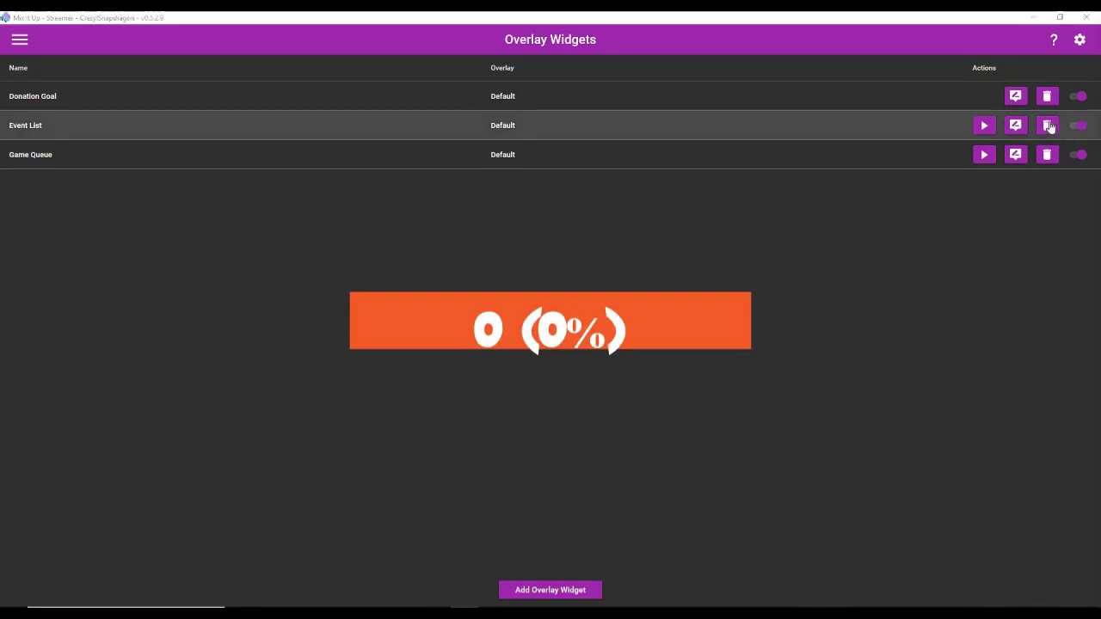
# Switch the Donation Goal widget to percentage positioning, place it far to the right at the overlay's top edge and save
pyautogui.click(1015, 95)
pyautogui.click(674, 188)
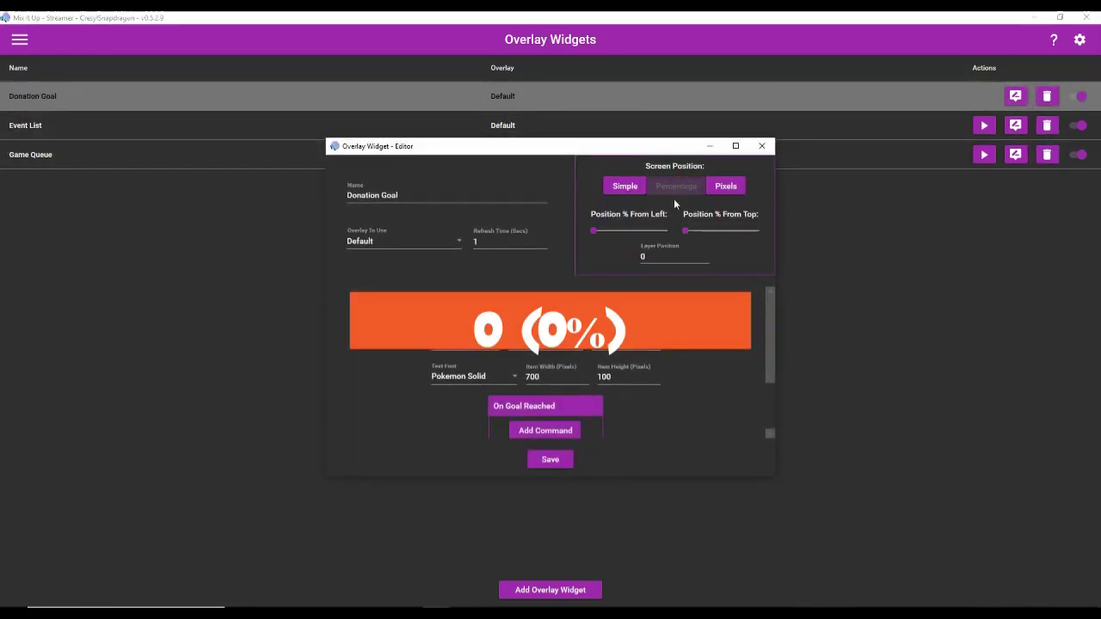
pyautogui.moveTo(598, 230); pyautogui.dragTo(658, 230)
pyautogui.click(551, 460)
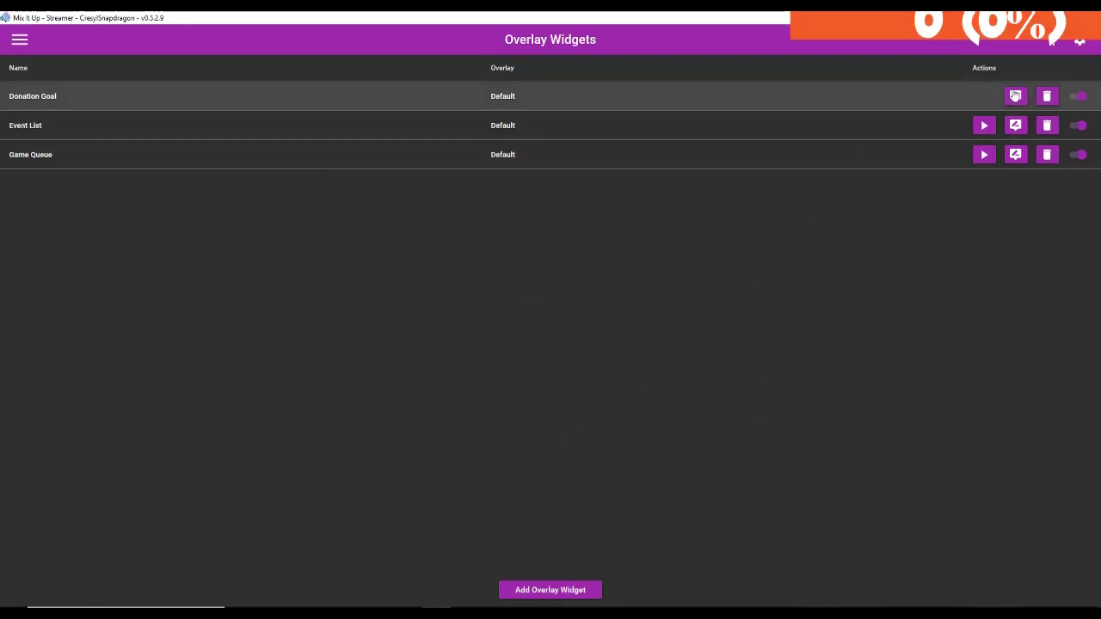
# Move the Donation Goal widget slightly down from the top and to about 84% from the left, and save it
pyautogui.click(1015, 97)
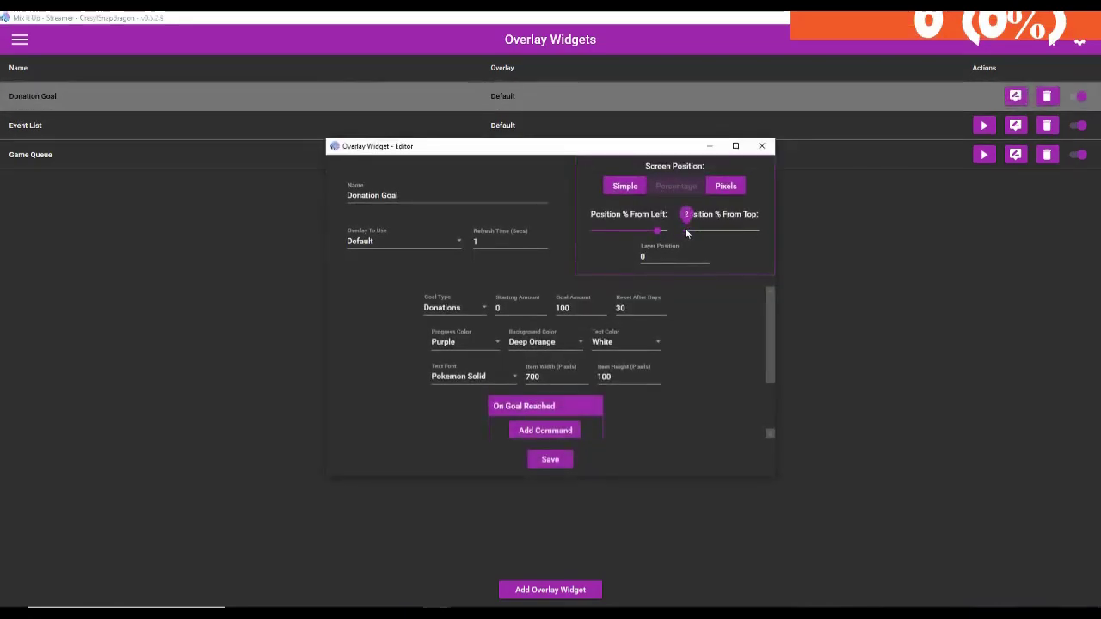
pyautogui.moveTo(654, 231)
pyautogui.moveTo(653, 231); pyautogui.dragTo(652, 226)
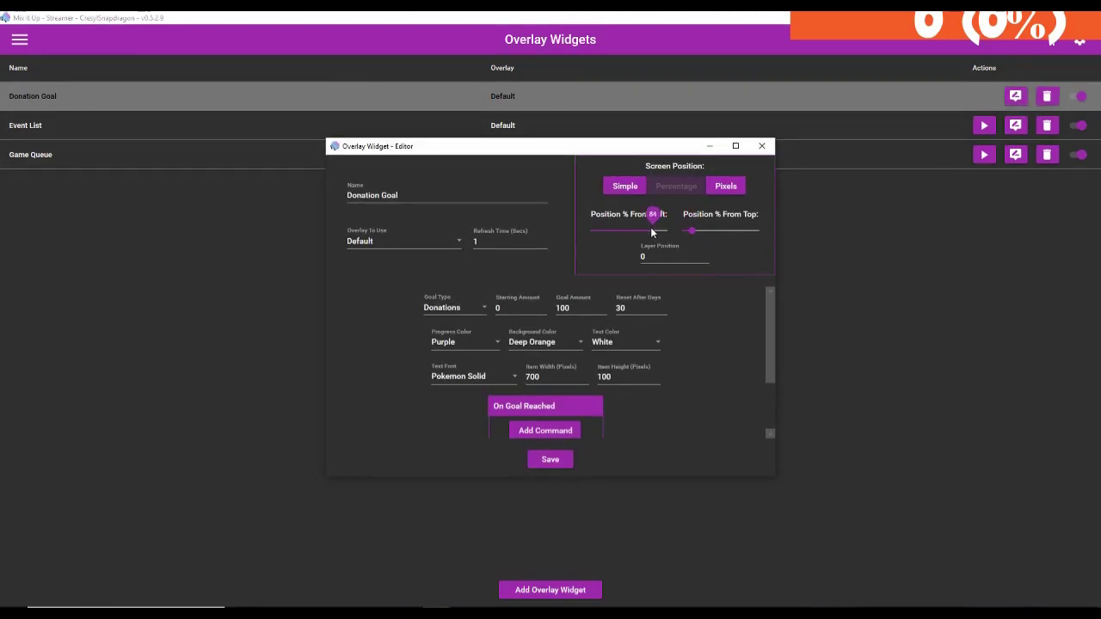
pyautogui.click(555, 456)
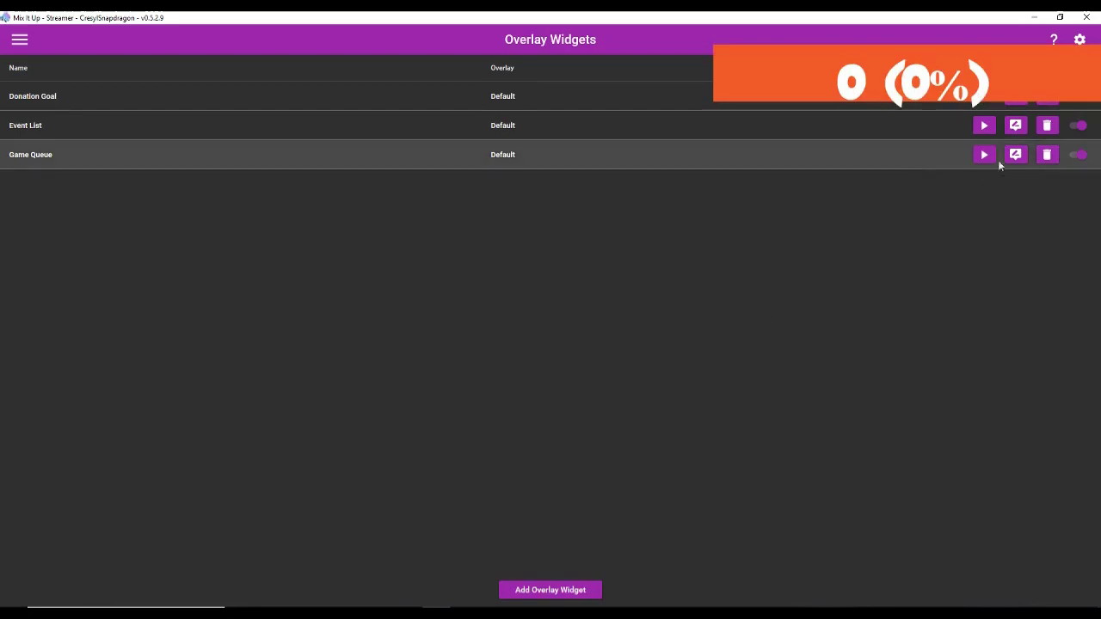
# Shift the Donation Goal widget slightly further left so it fits within the overlay, and save it
pyautogui.click(1019, 104)
pyautogui.click(649, 230)
pyautogui.click(566, 456)
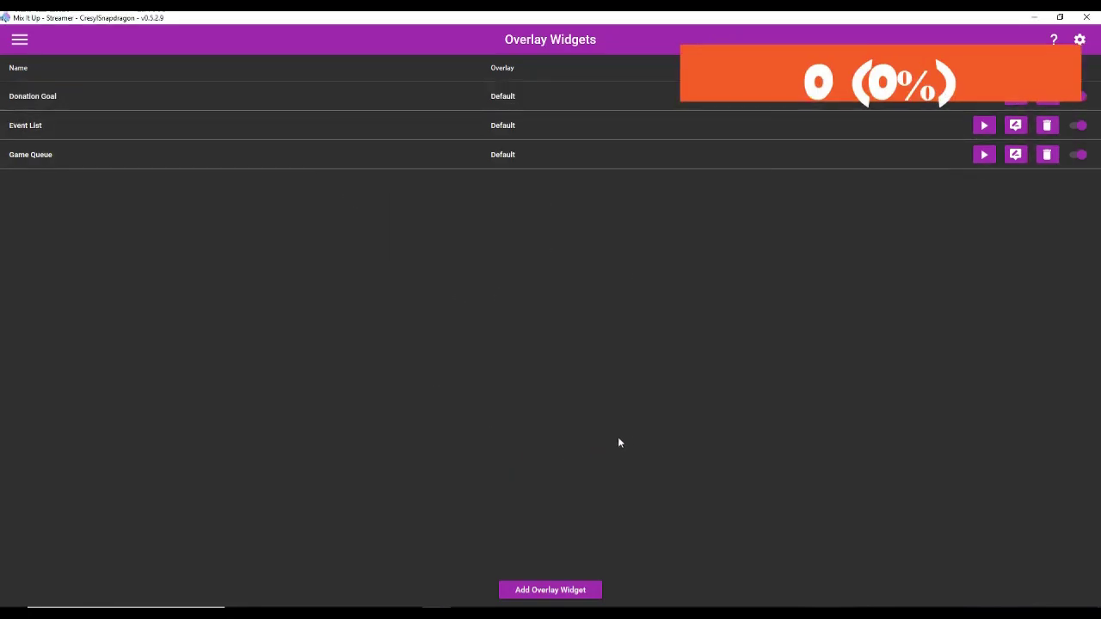